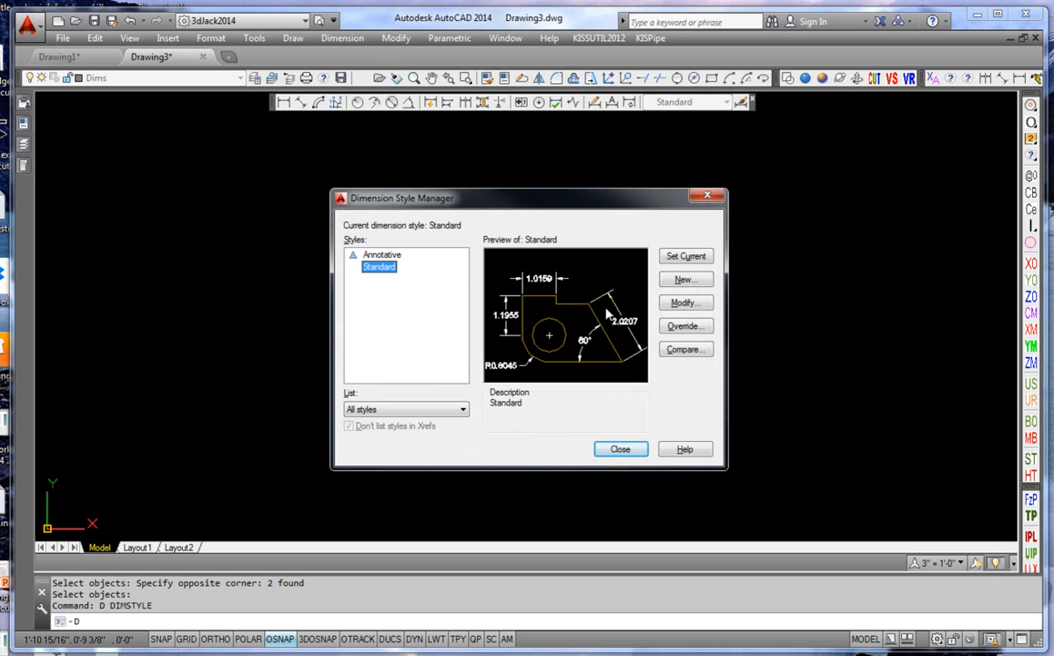
Create a new annotative dimension style named DecimalAligned, based on Standard and used for all dimensions.
click(682, 280)
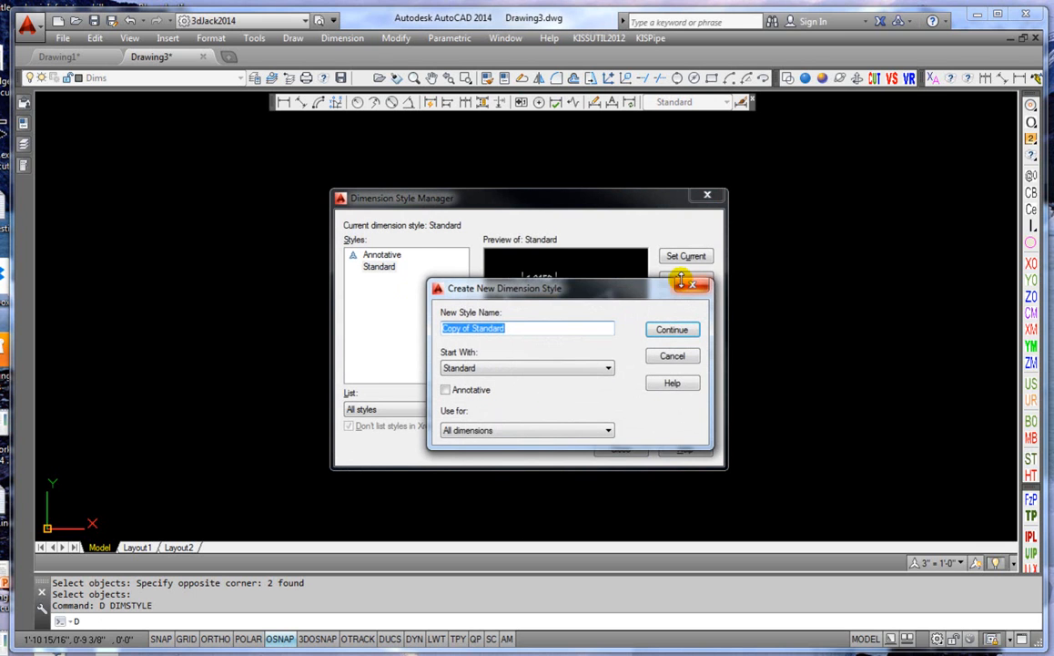
text(DecimalA)
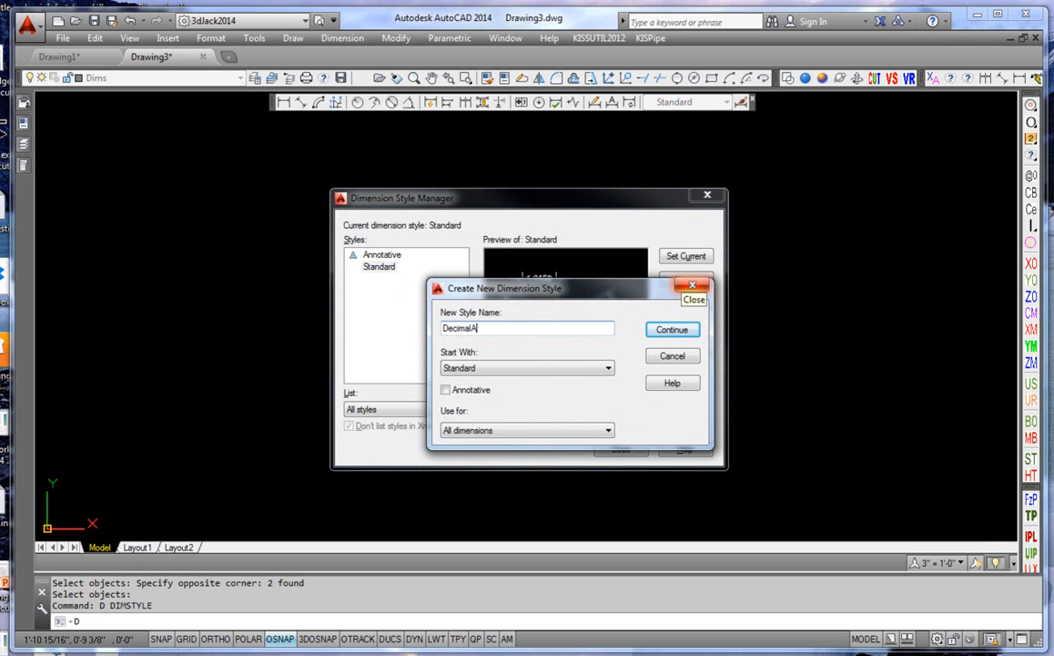
text(ligned)
click(673, 330)
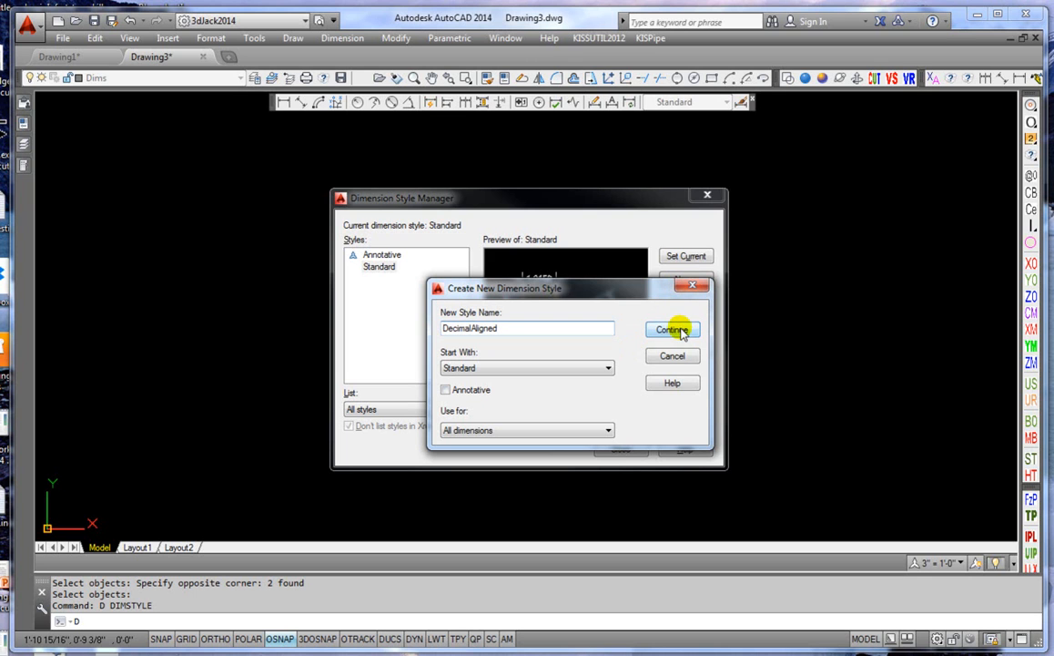
click(446, 389)
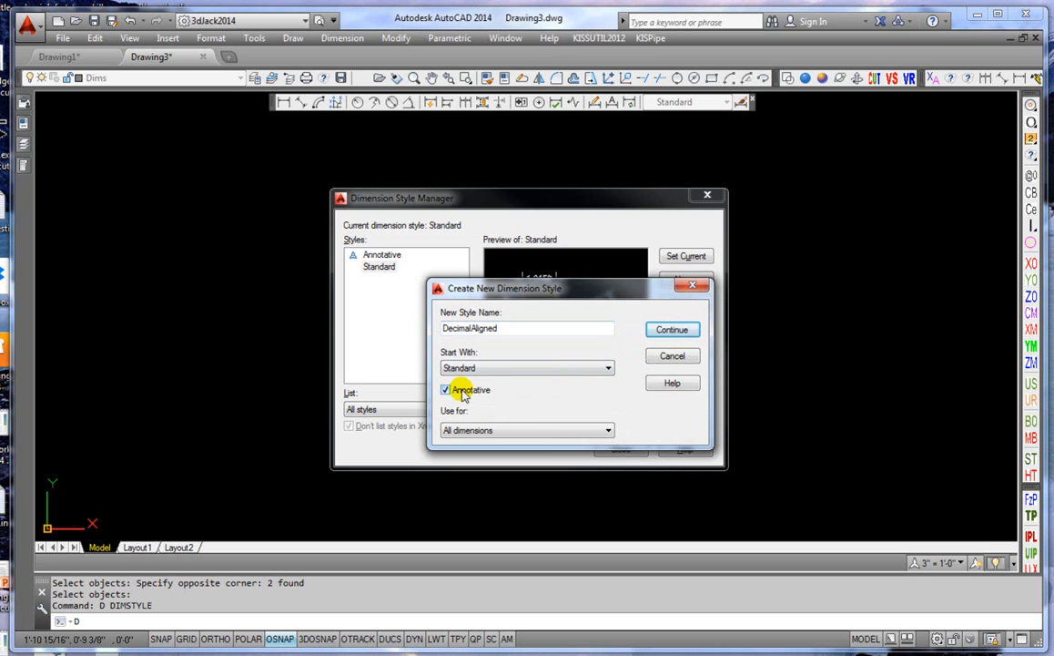
click(673, 332)
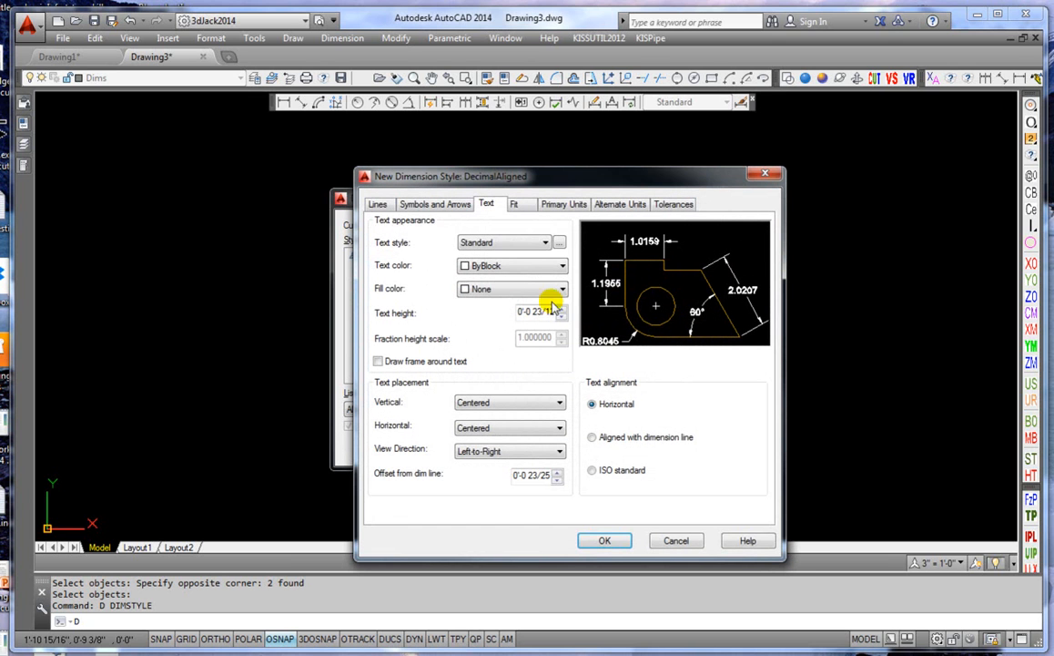
Set the dimension lines' color, linetype and lineweight to ByLayer.
click(377, 204)
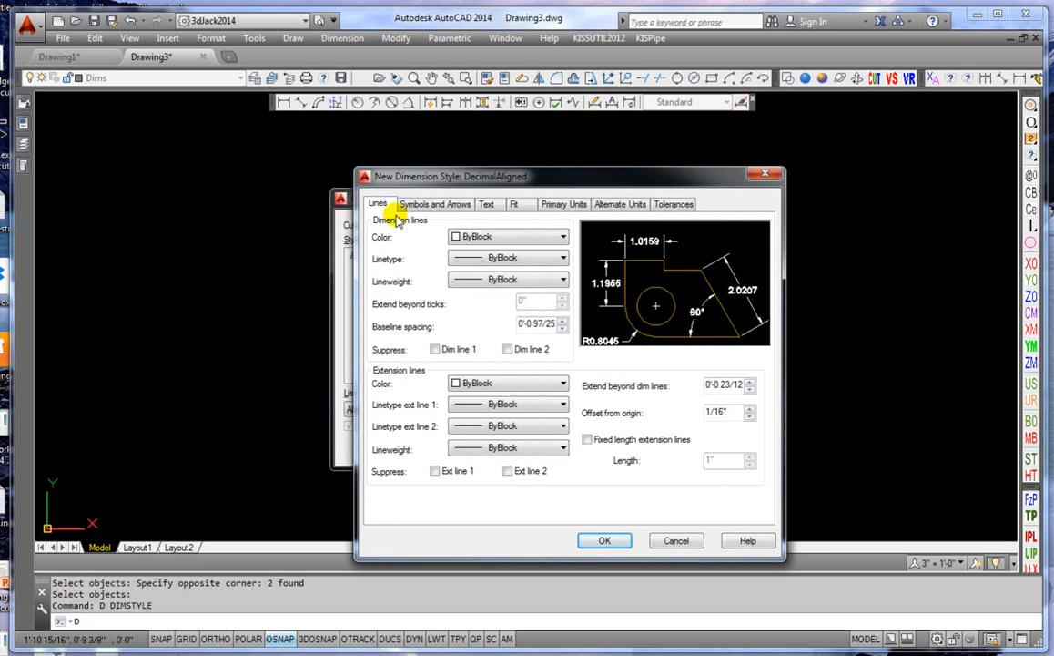
click(550, 238)
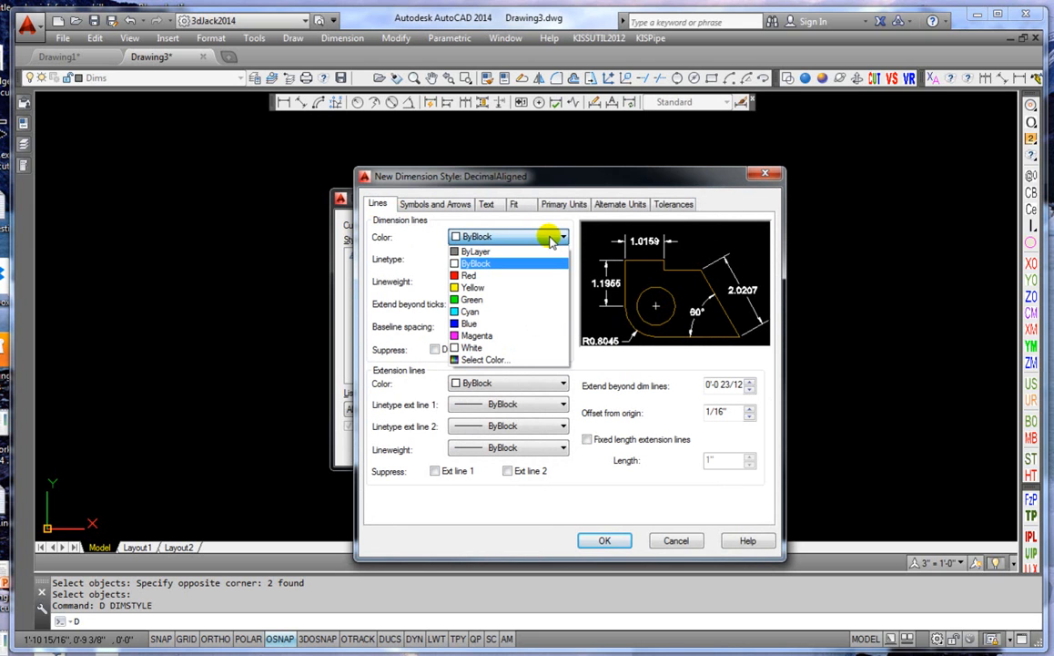
click(547, 252)
click(548, 260)
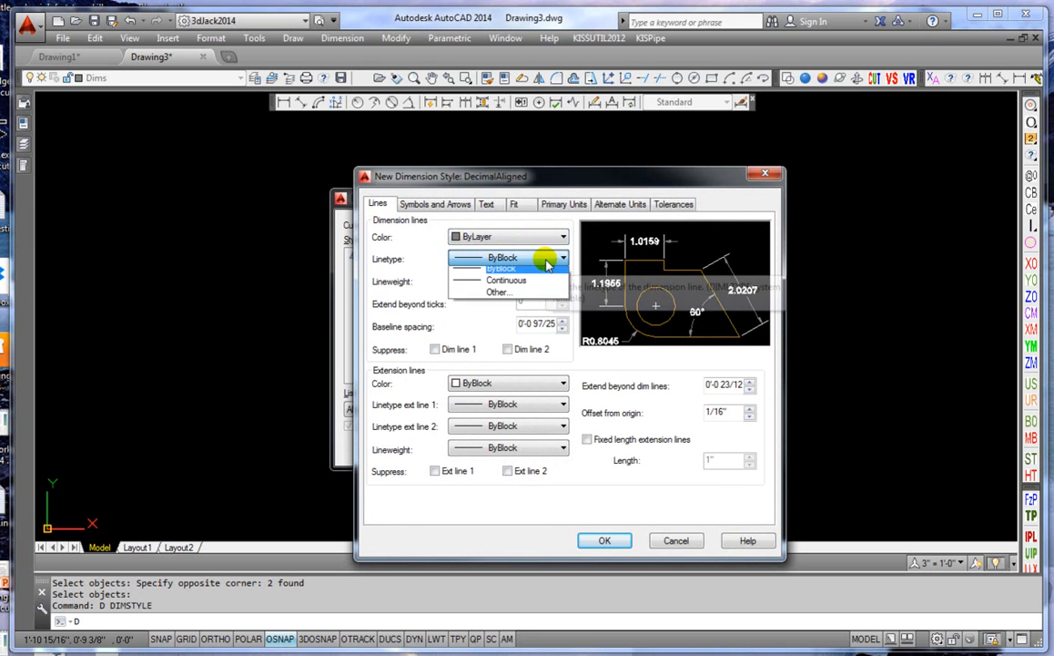
click(543, 273)
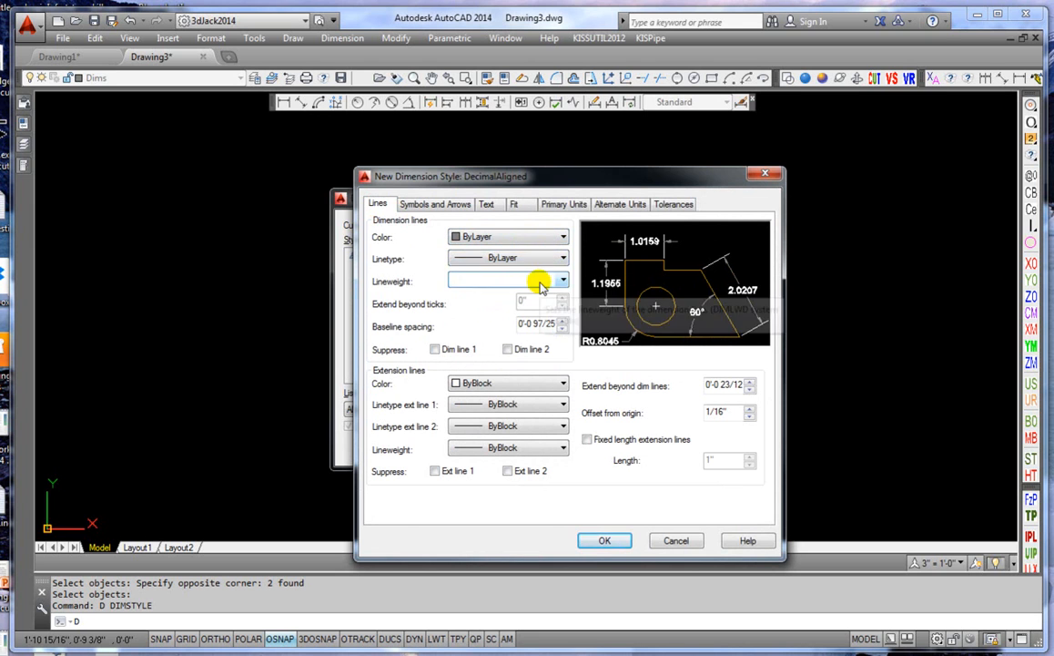
click(537, 279)
click(539, 295)
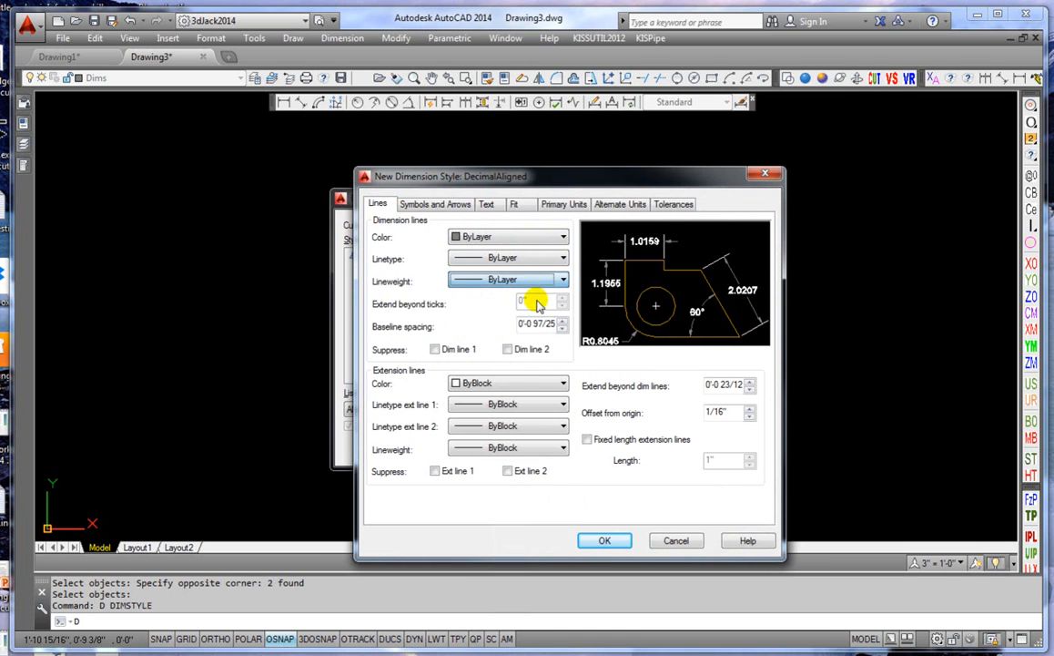
Set the extension lines' color, both extension linetypes and the lineweight to ByLayer.
click(550, 389)
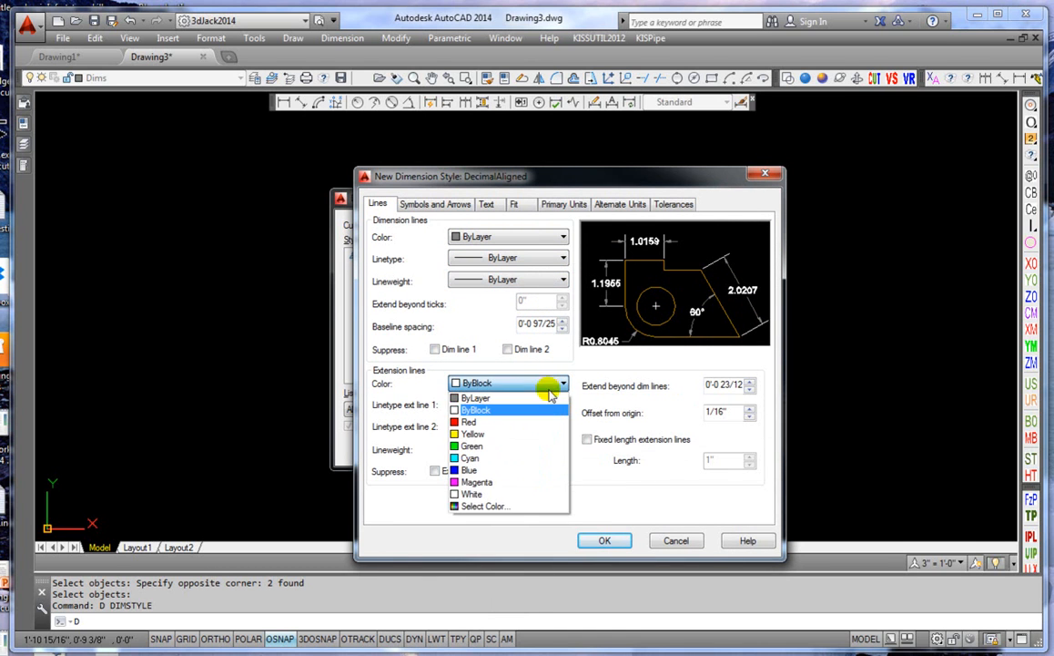
click(547, 399)
click(543, 407)
click(541, 419)
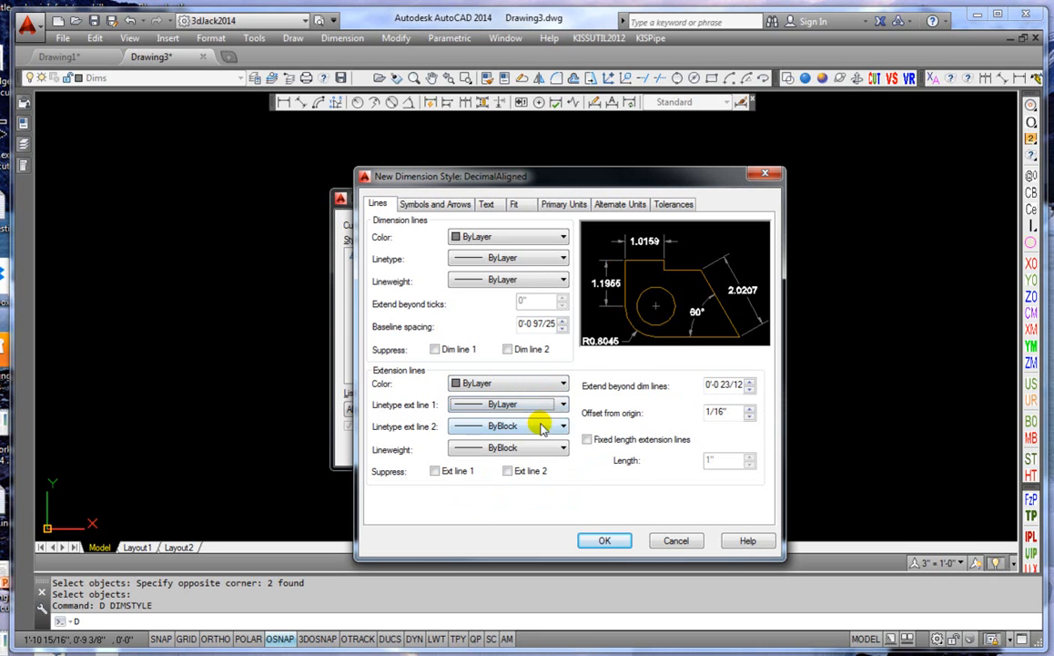
click(539, 426)
click(542, 442)
click(543, 444)
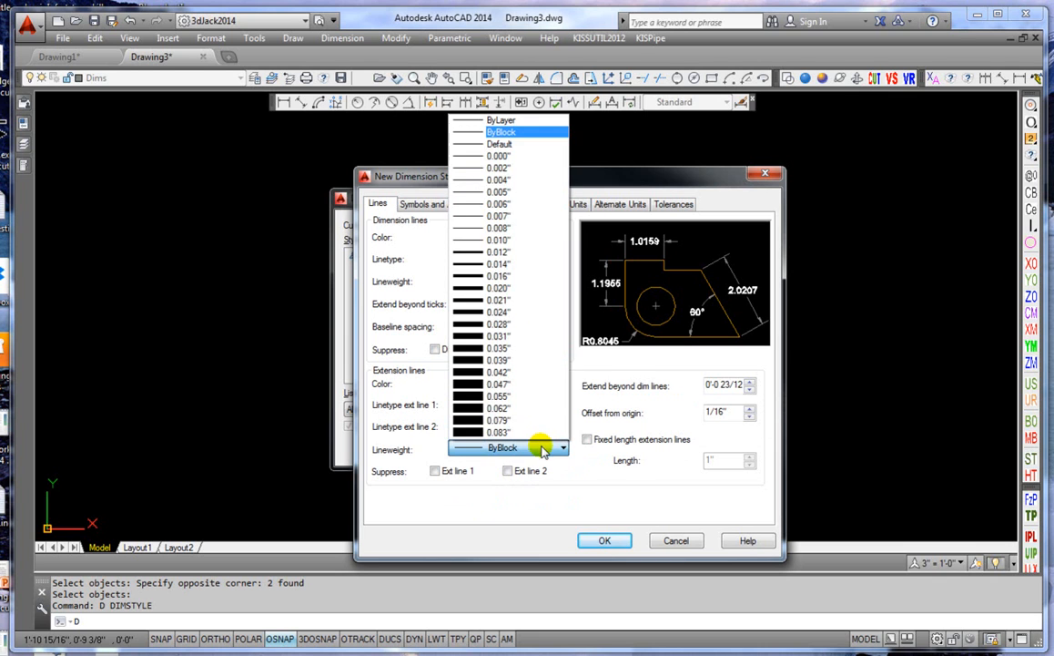
click(495, 121)
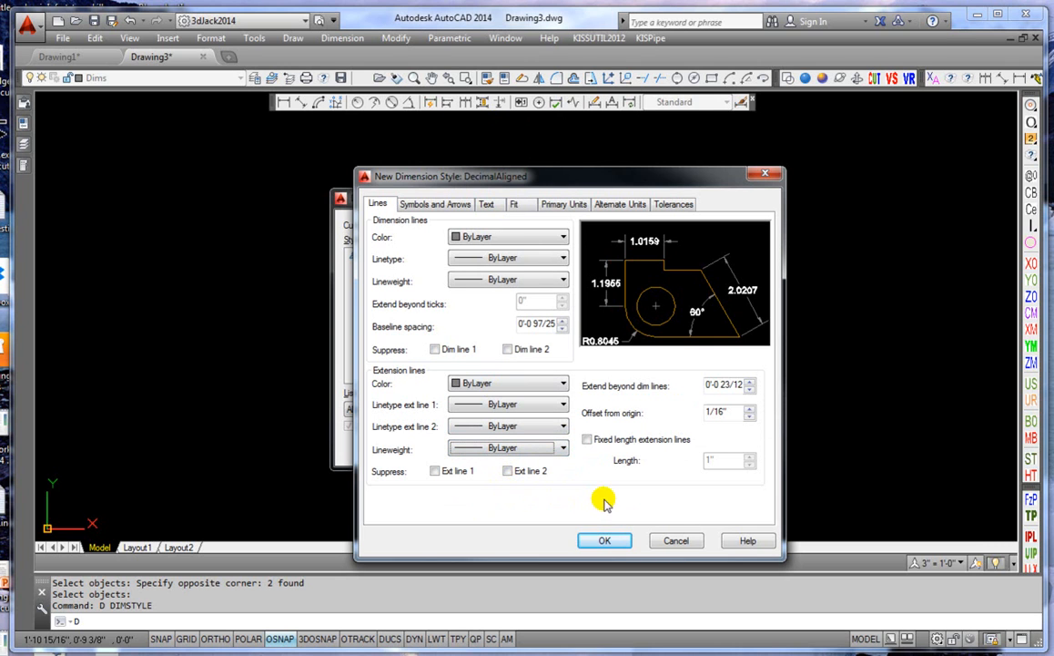
Set the arrow size to 1/8" and the center marks to None.
click(425, 205)
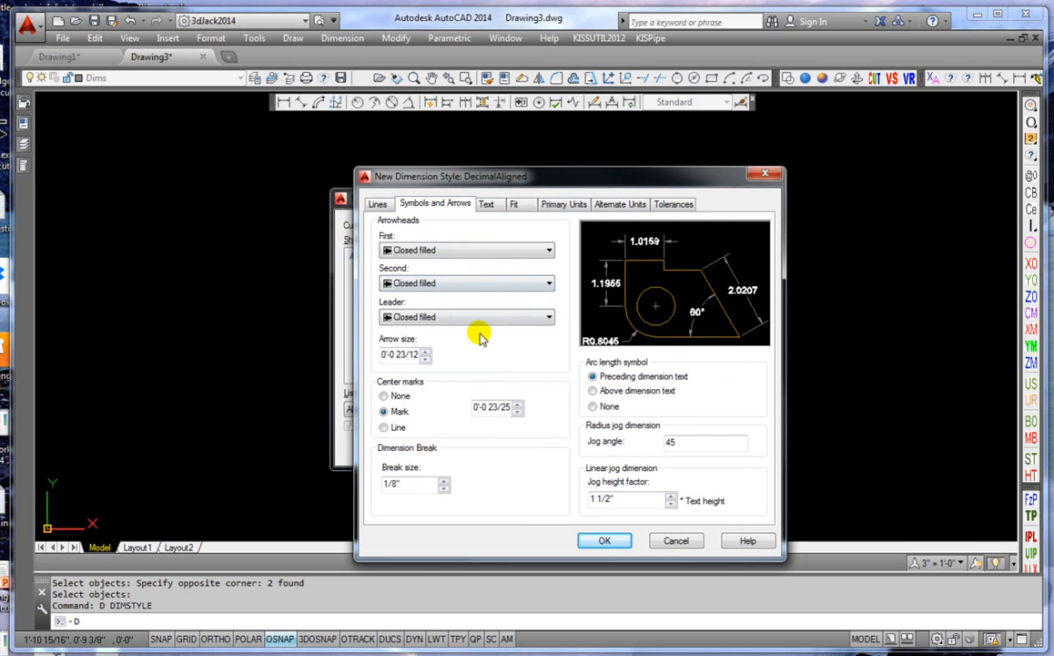
click(382, 354)
key(Delete)
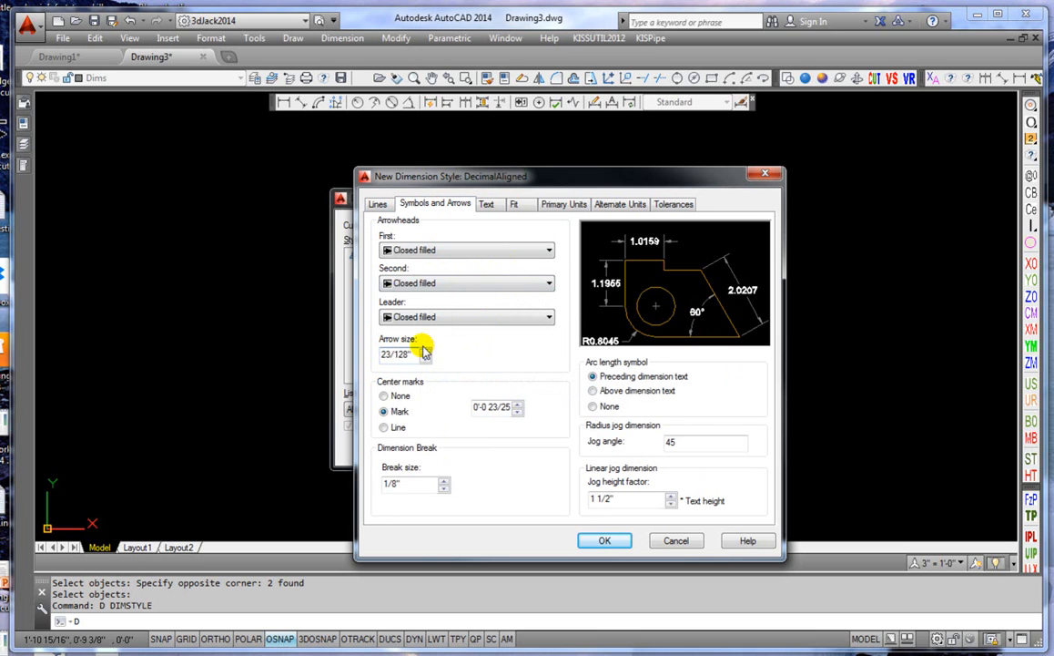
text(1/8)
click(384, 397)
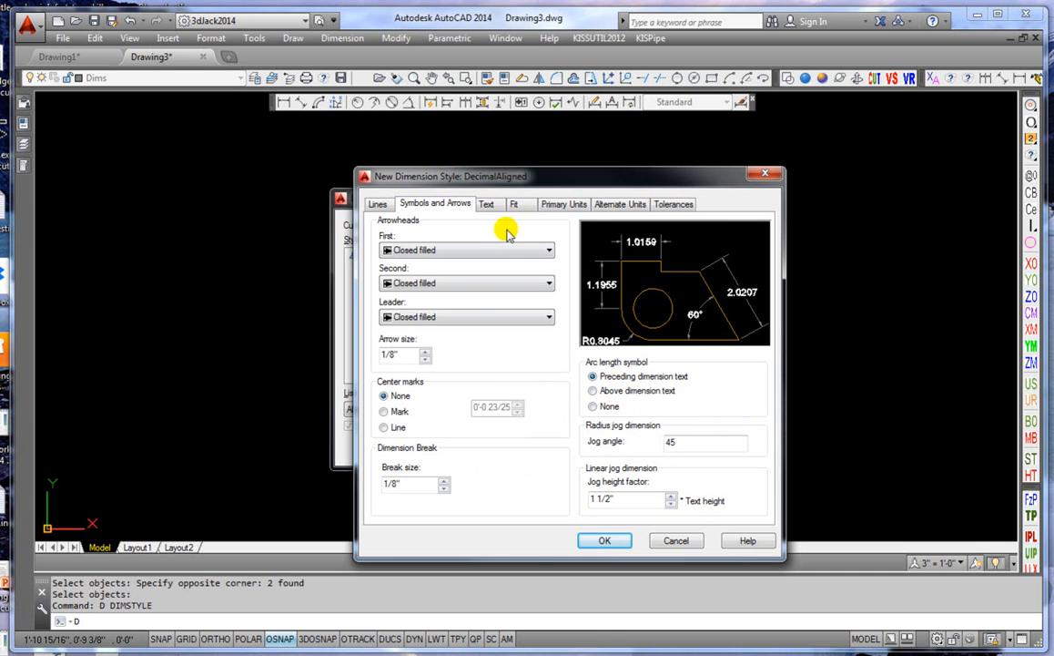
Make the dimension text red, 1/8" high and aligned with the dimension line.
click(487, 205)
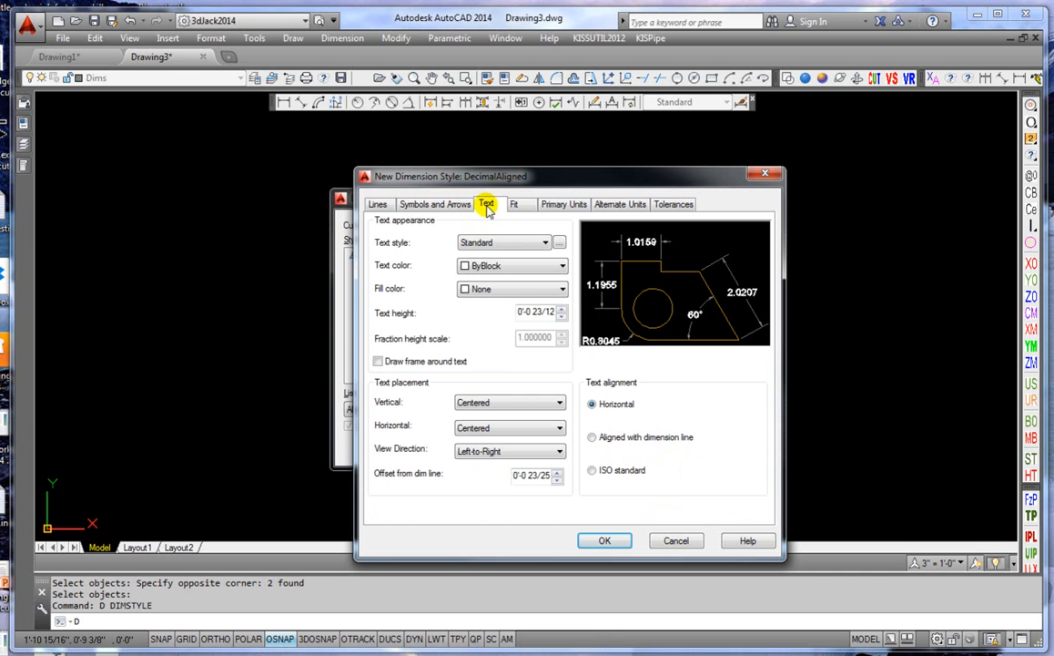
click(552, 267)
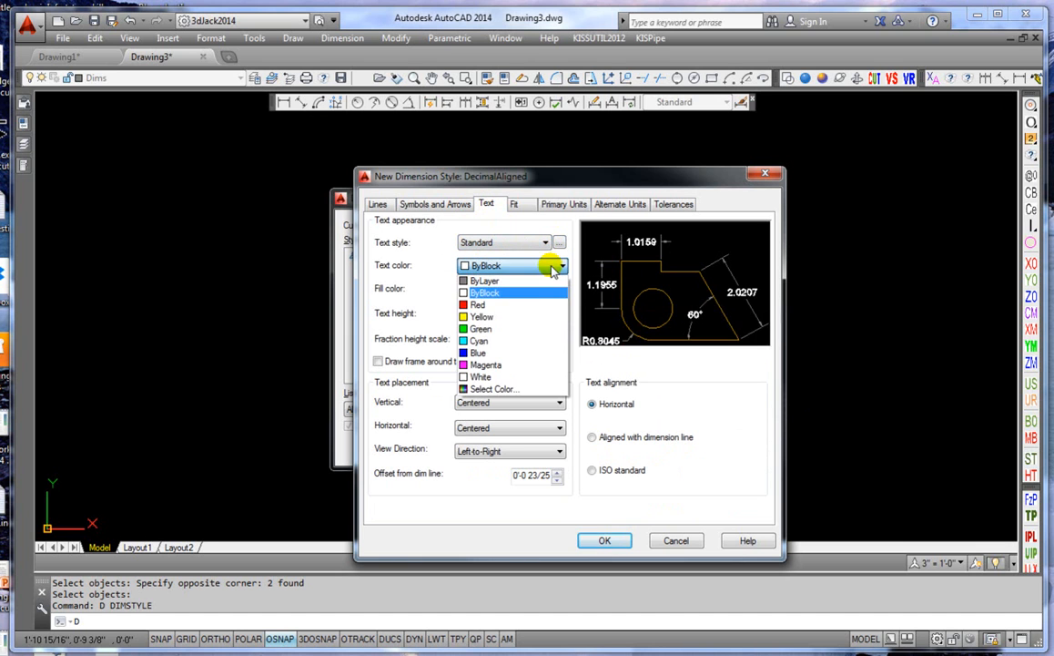
click(507, 306)
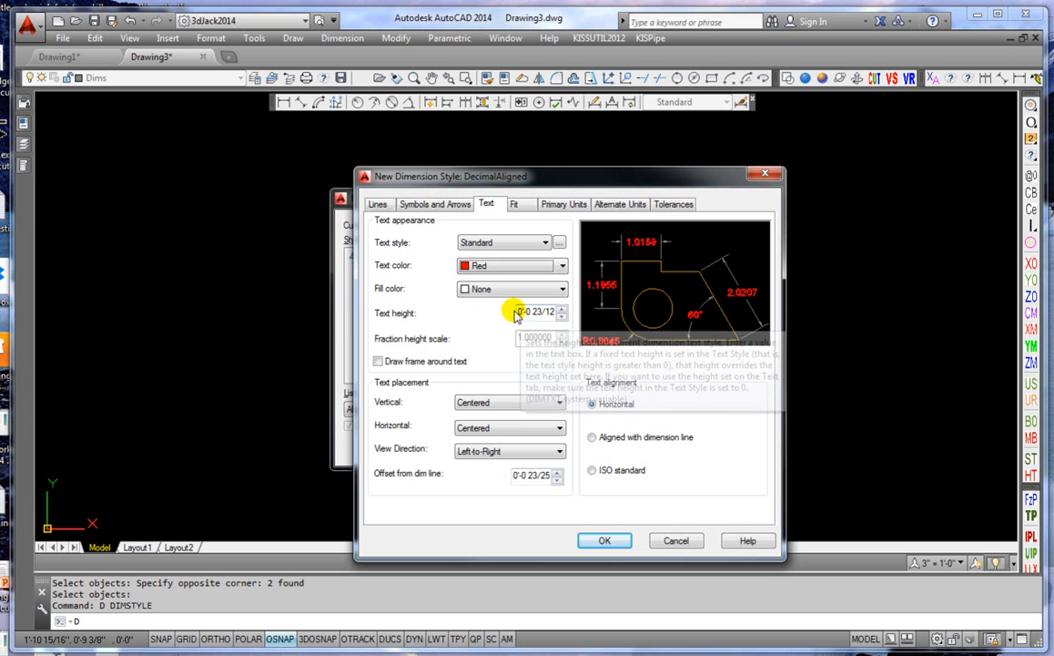
click(520, 313)
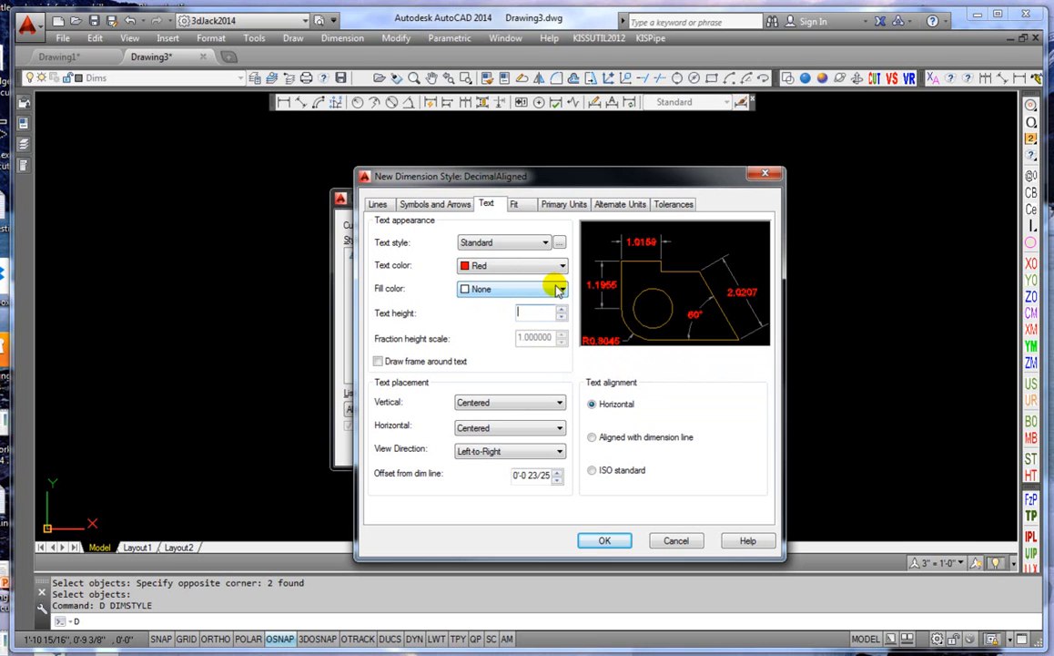
text(1/8)
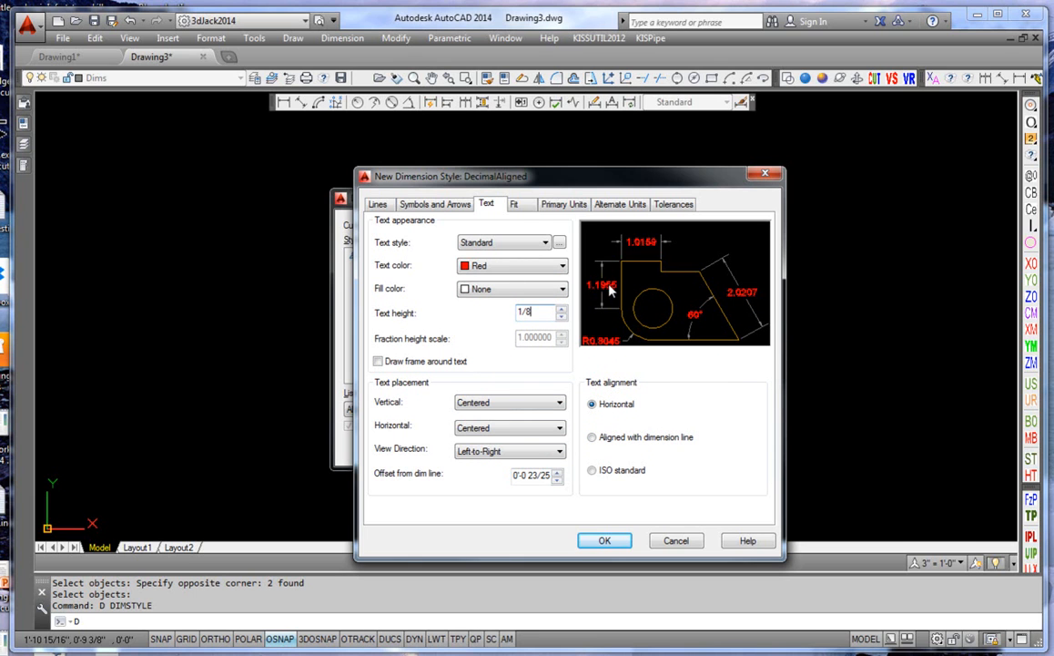
click(591, 437)
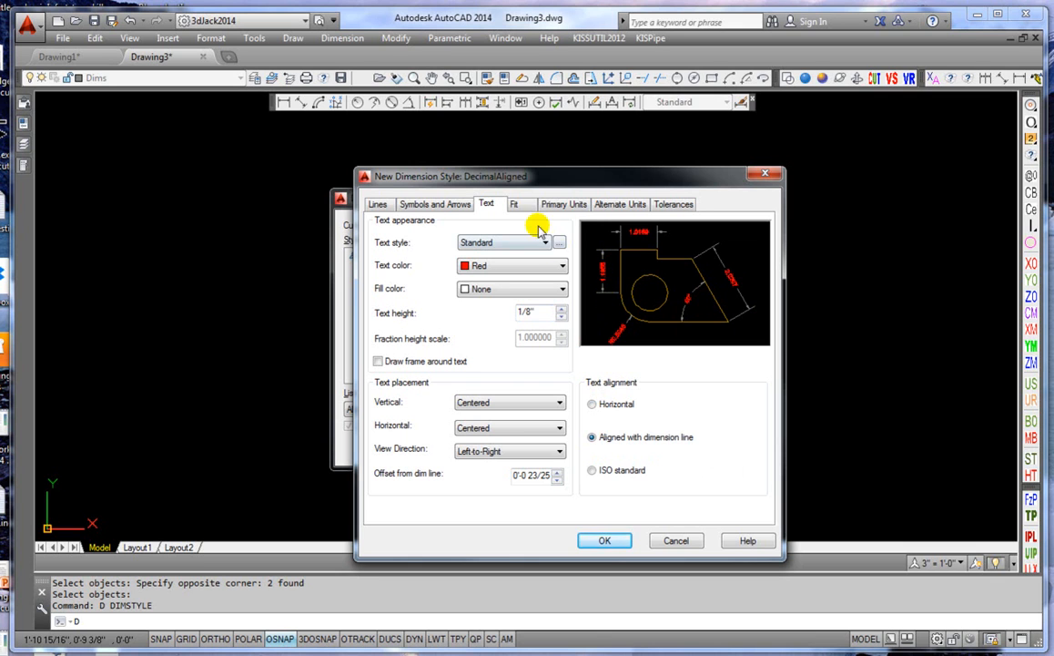
Set the angular precision to 0.0 and suppress trailing zeros for both linear and angular primary units.
click(517, 205)
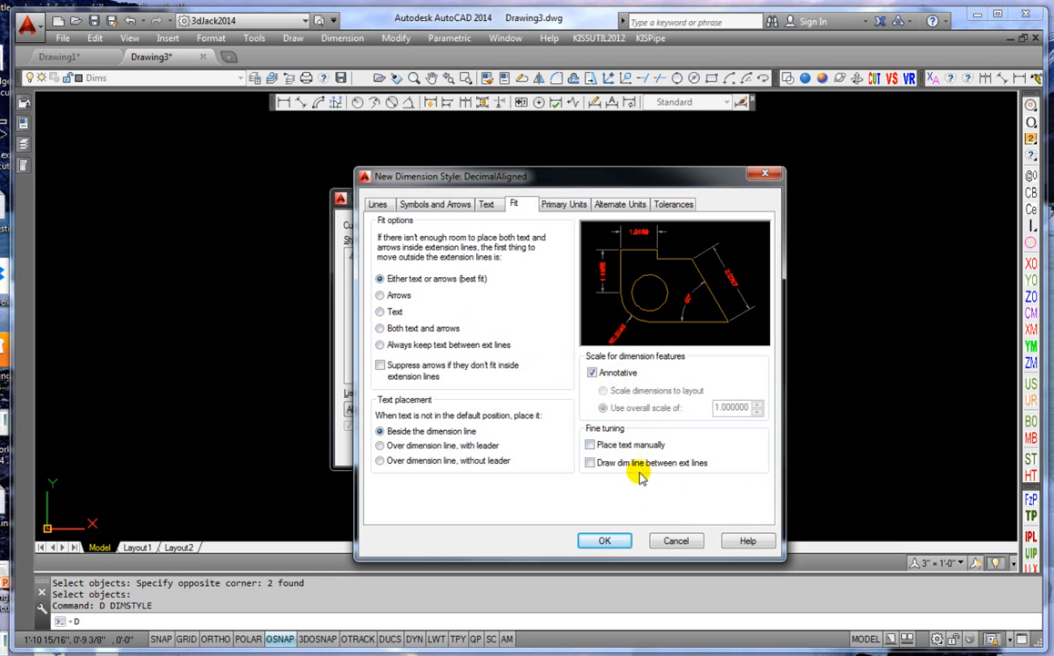
click(559, 206)
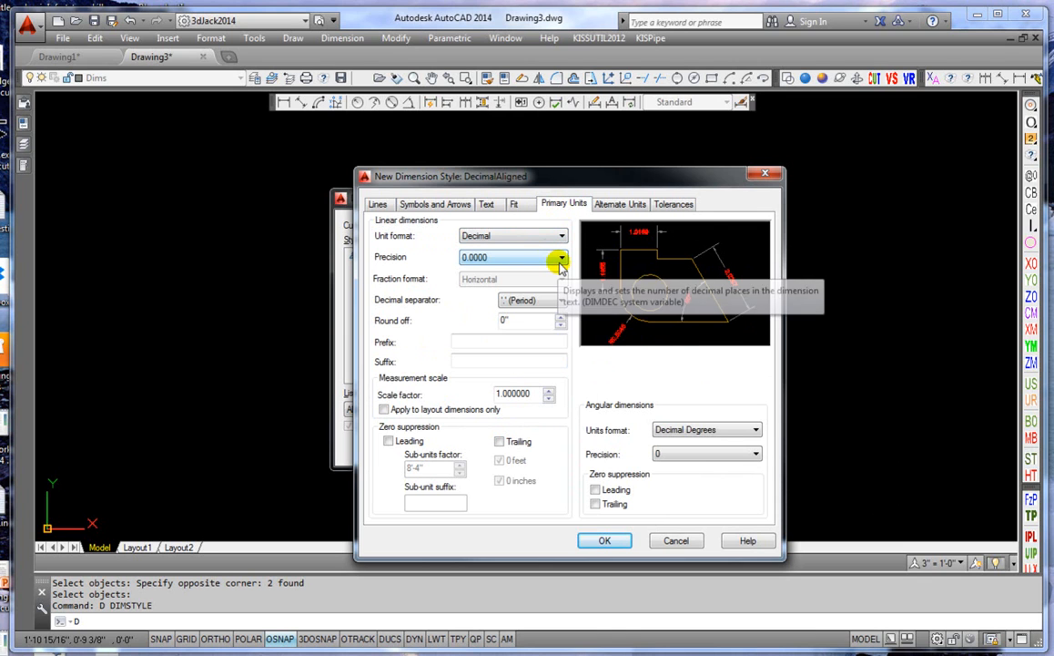
click(500, 441)
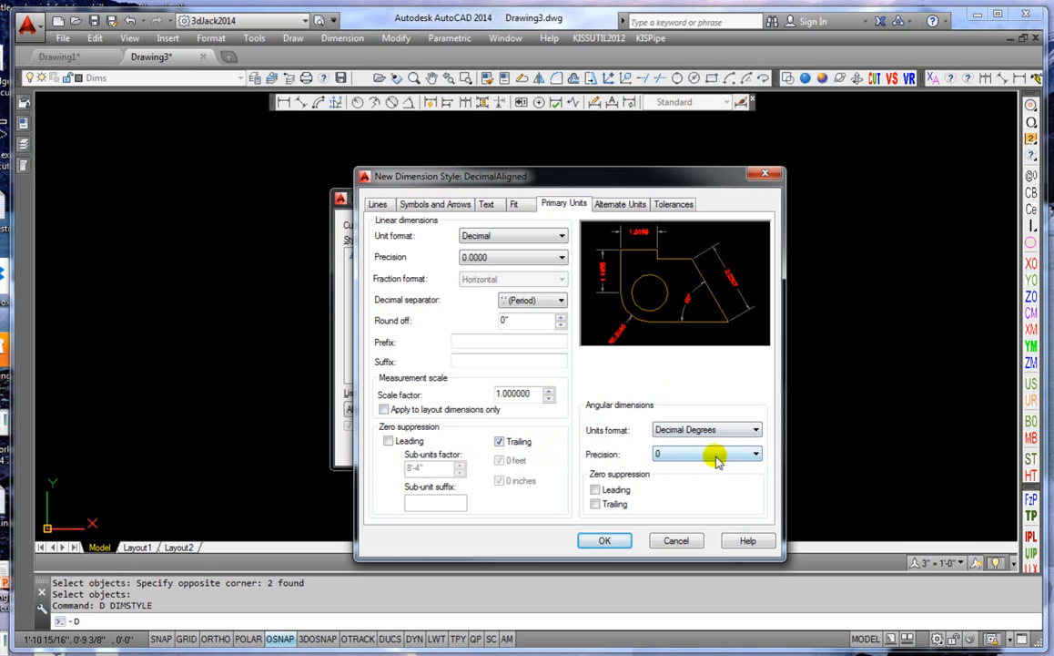
click(756, 453)
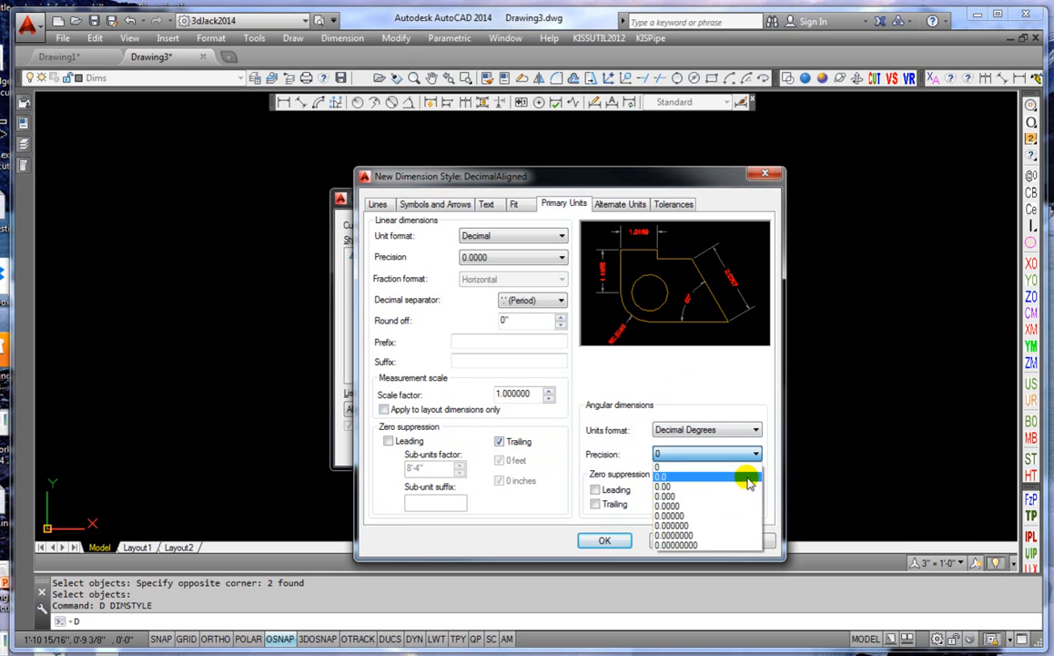
click(745, 478)
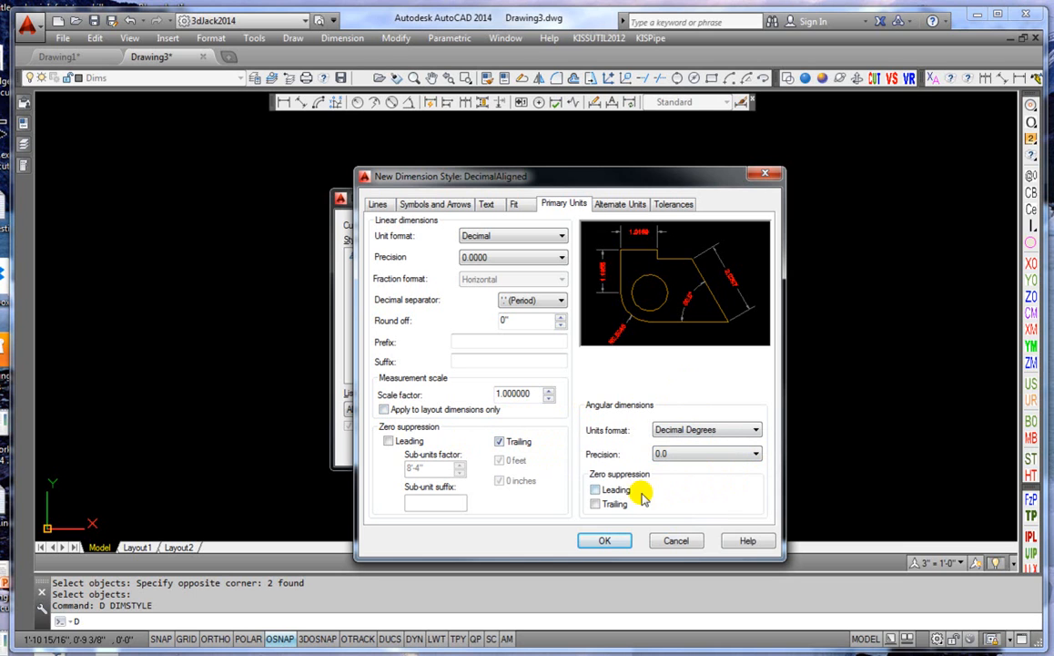
click(596, 503)
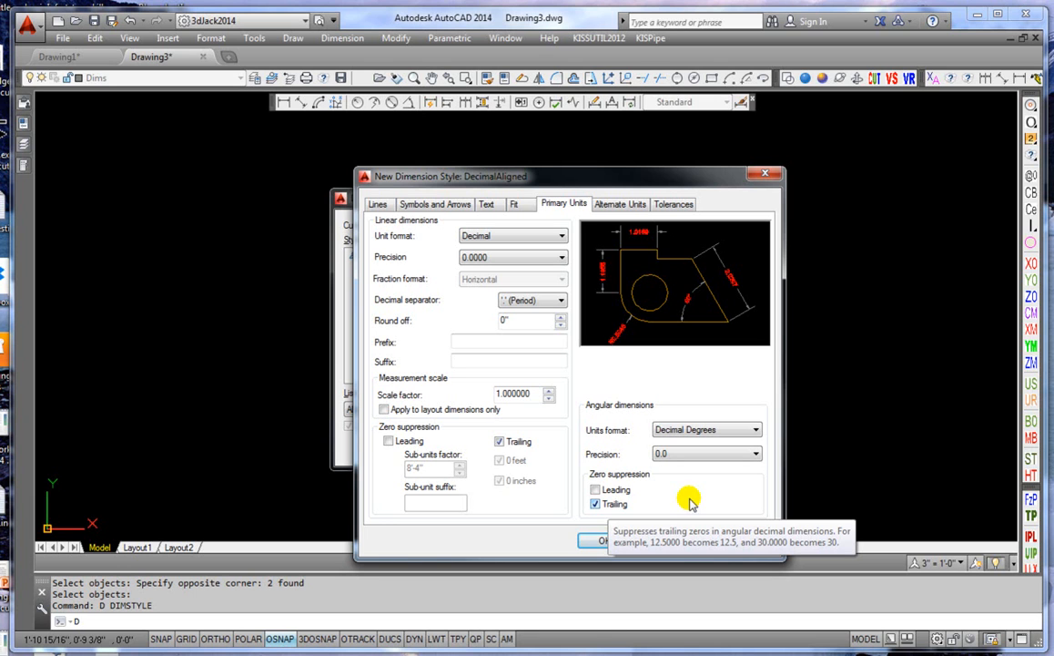
Preview alternate units placed below the primary value, and turn their display back off.
click(617, 206)
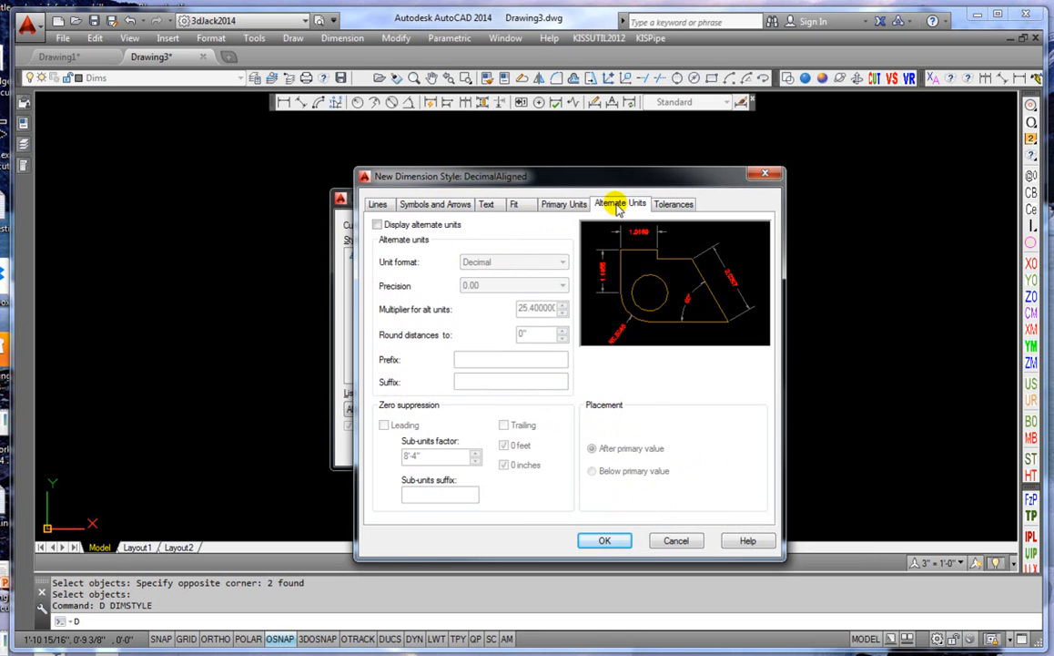
click(377, 225)
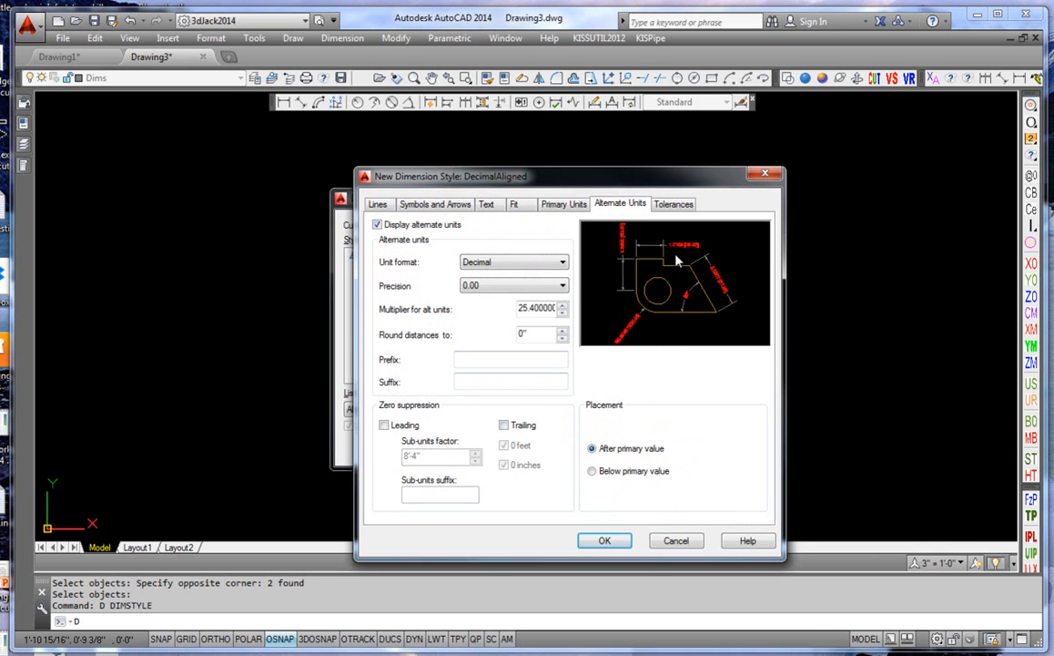
click(592, 470)
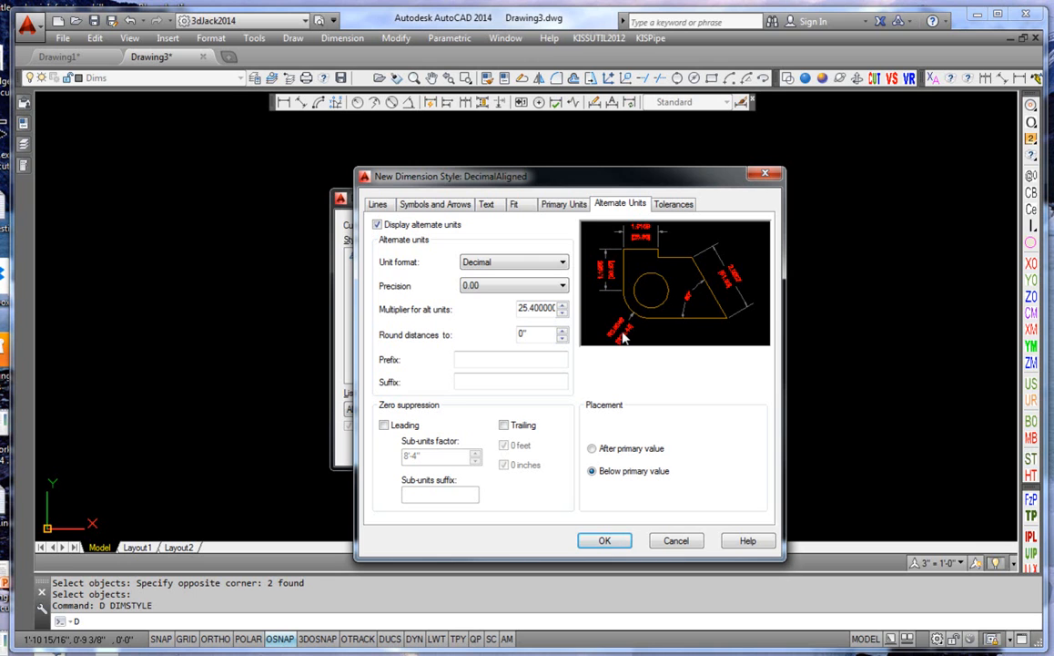
click(376, 225)
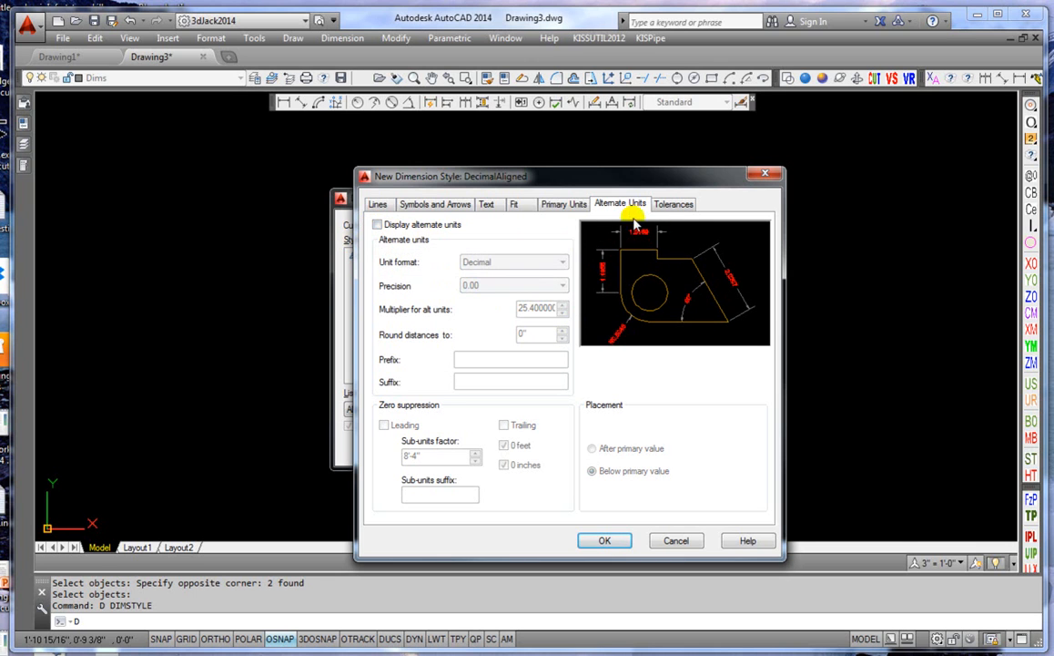
Check the tolerance methods, leave the method at None, save the DecimalAligned style and close the Dimension Style Manager.
click(678, 204)
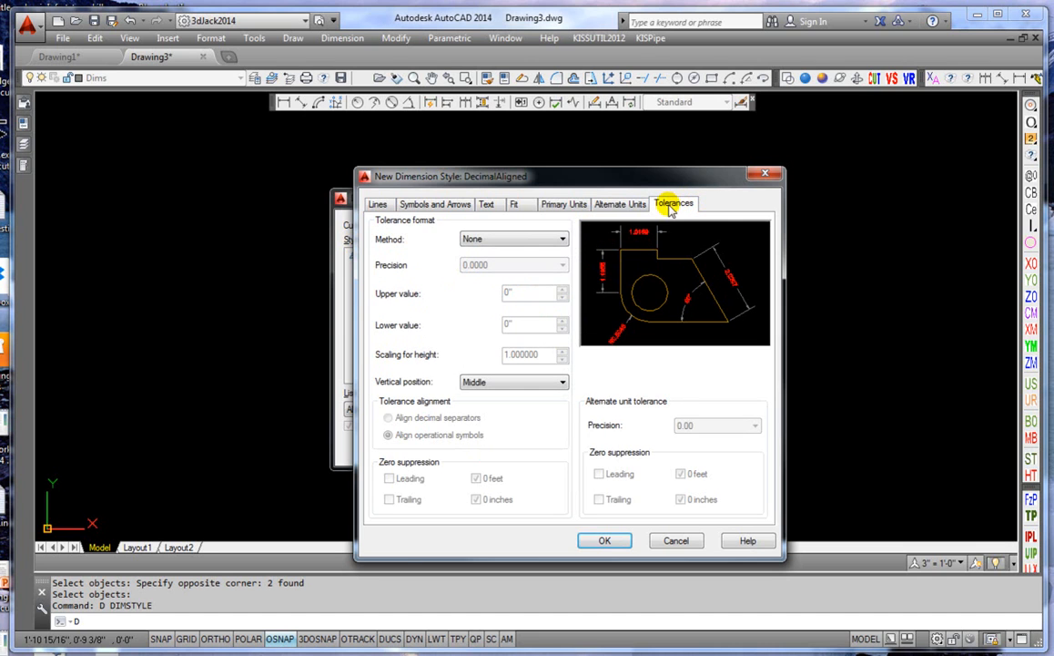
click(562, 239)
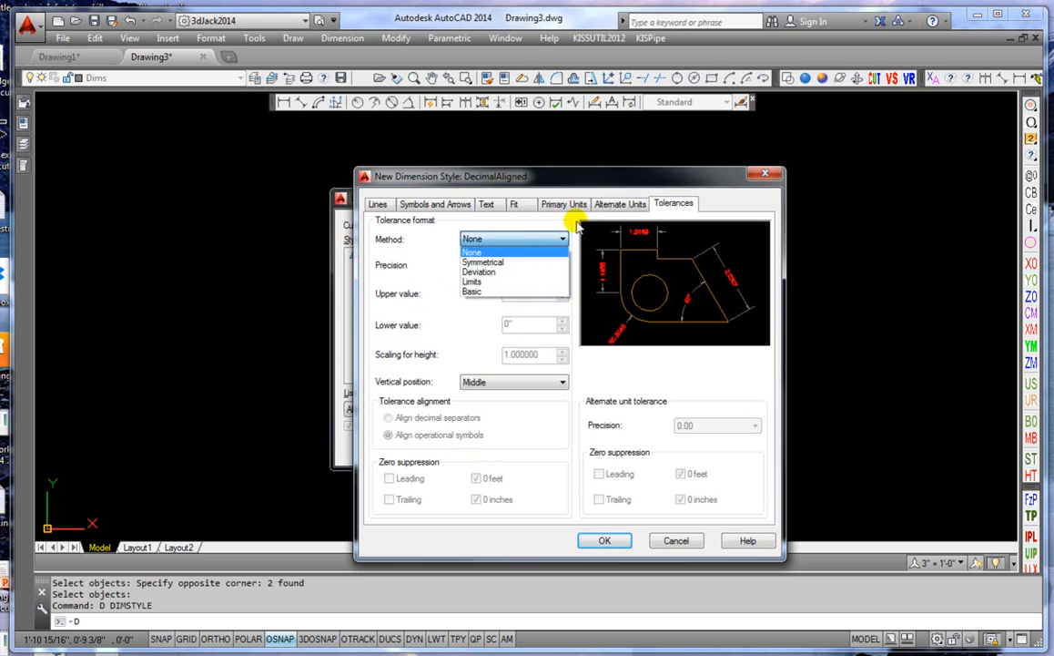
click(574, 225)
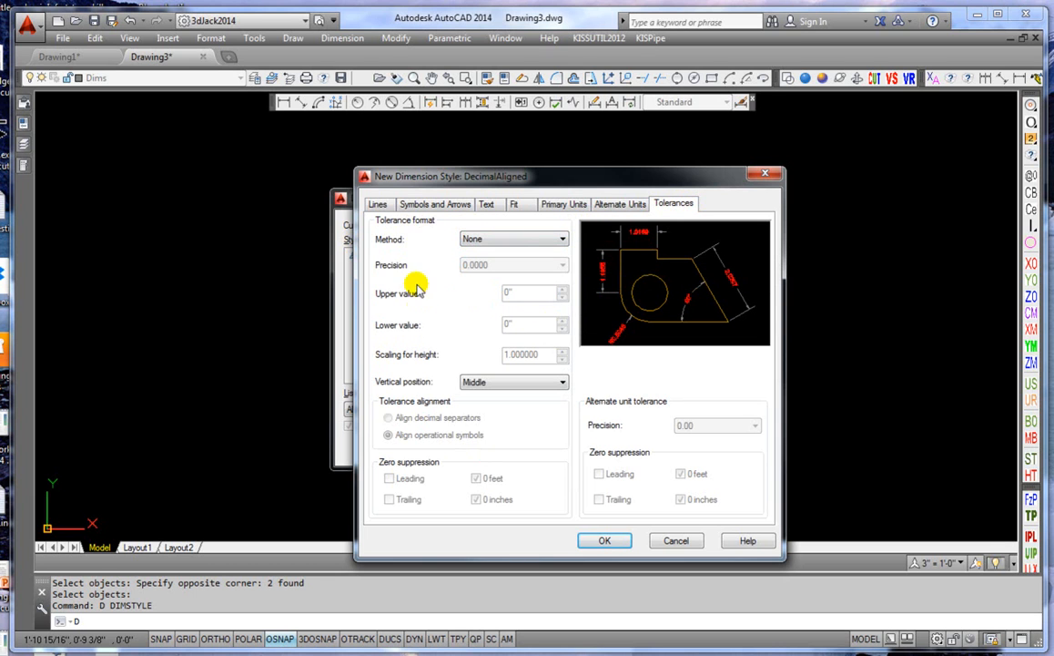
click(606, 541)
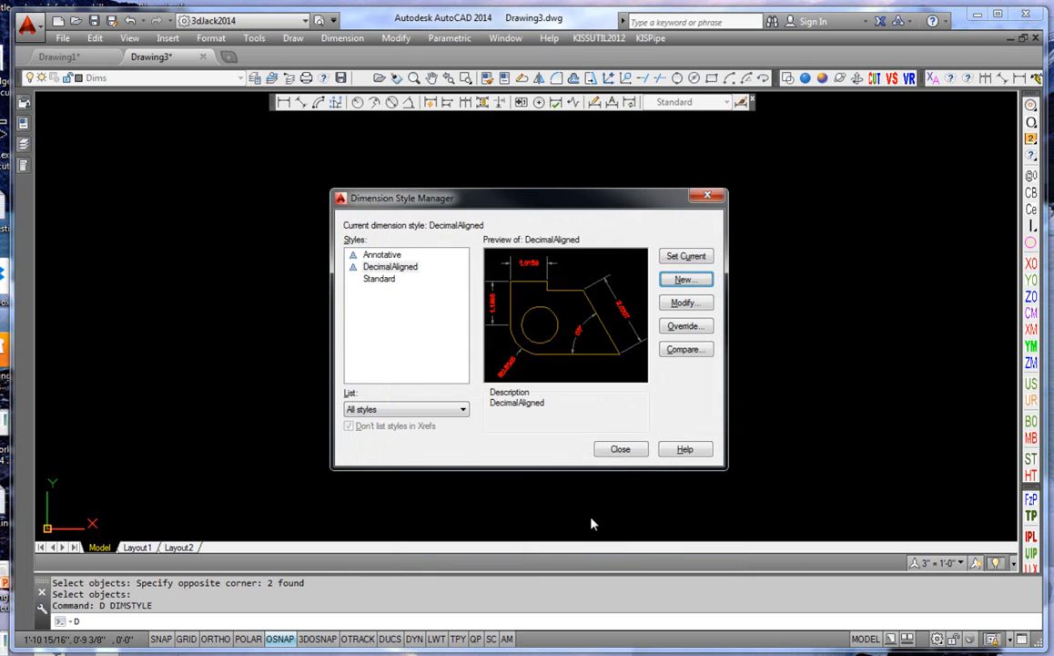
click(622, 449)
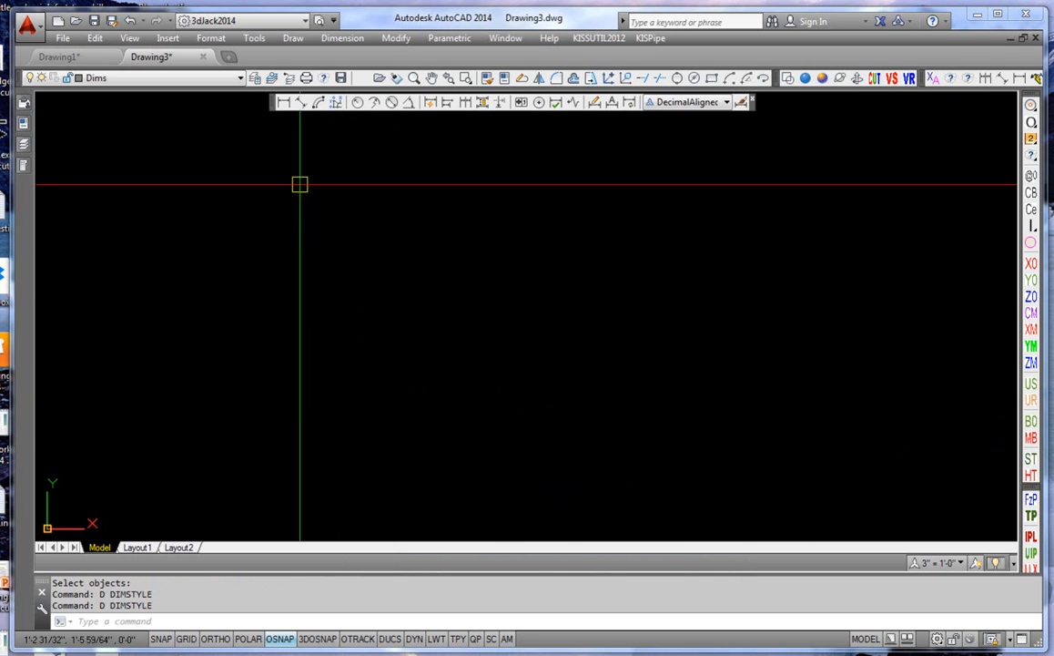
Place a horizontal linear dimension about 4.94" wide in the empty drawing, with its dimension line below the two origin points.
click(284, 103)
click(287, 281)
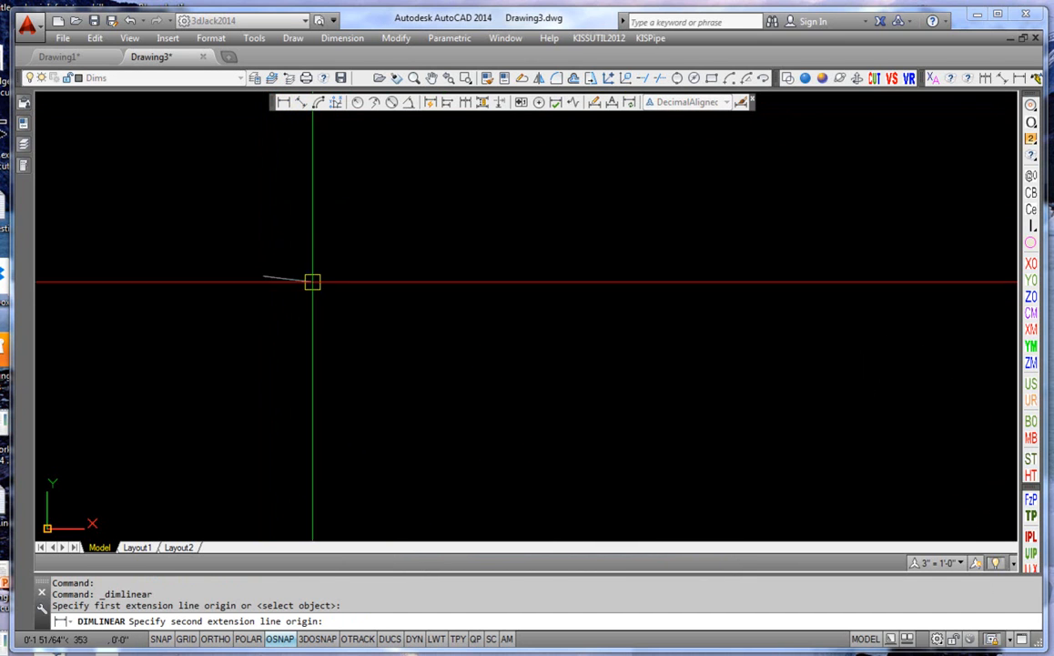
click(400, 277)
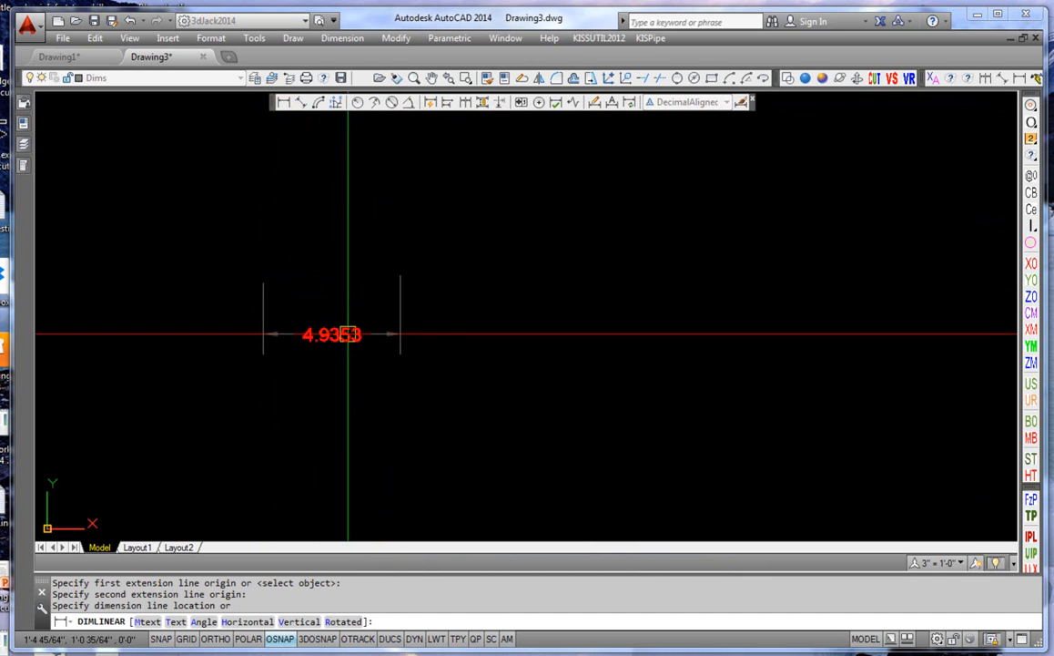
click(345, 387)
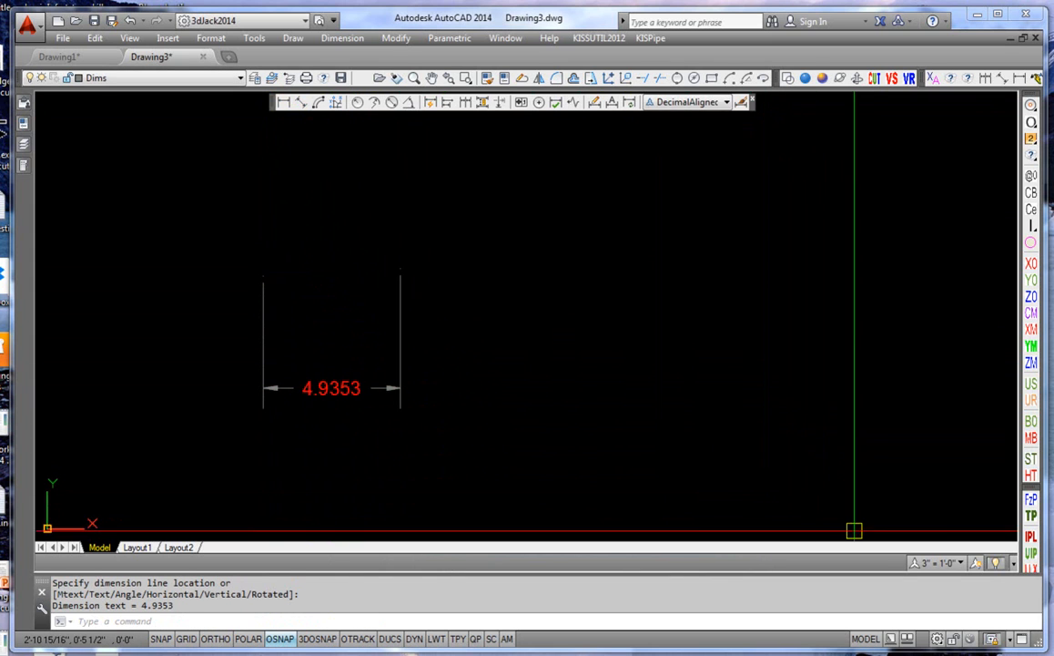
Set the annotation scale to 1'-0" = 1'-0" and place a second linear dimension between the same two points, above the first.
click(965, 563)
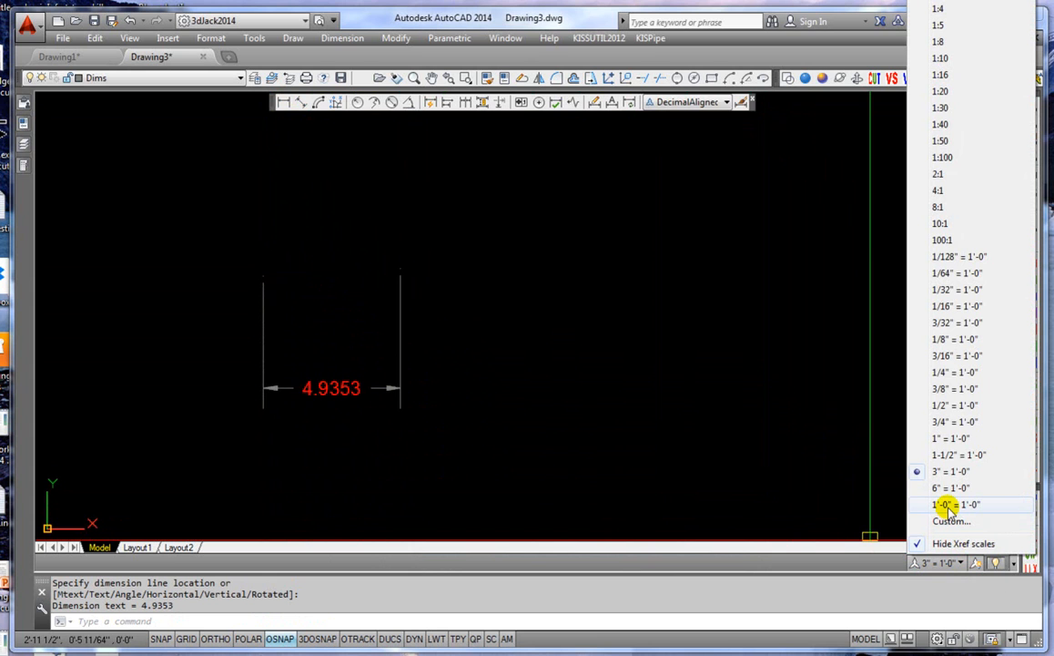
click(947, 505)
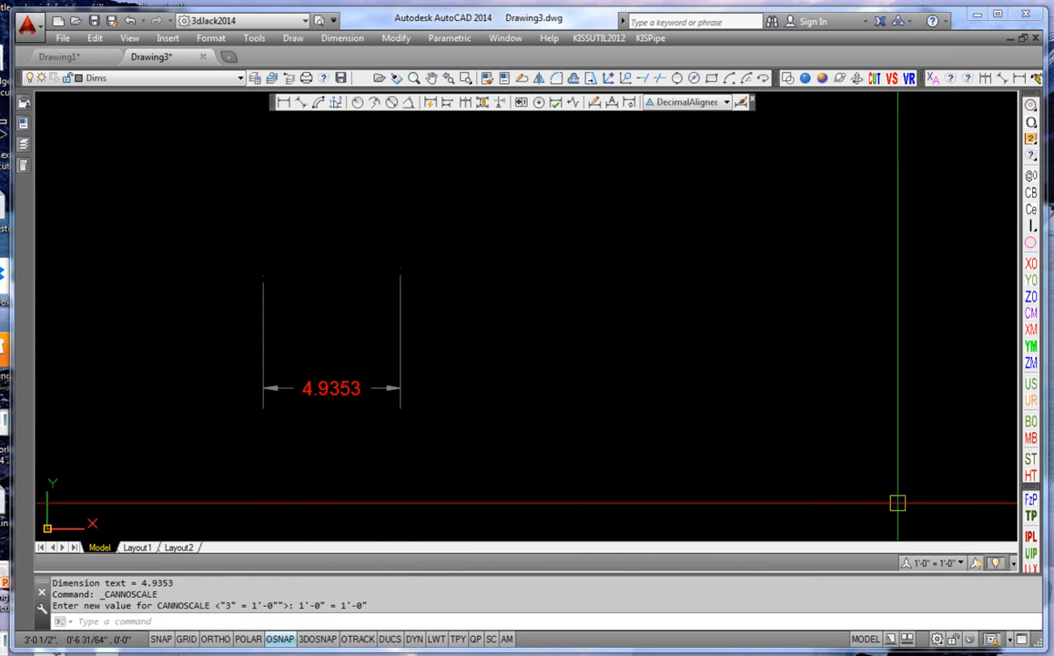
click(283, 102)
click(263, 275)
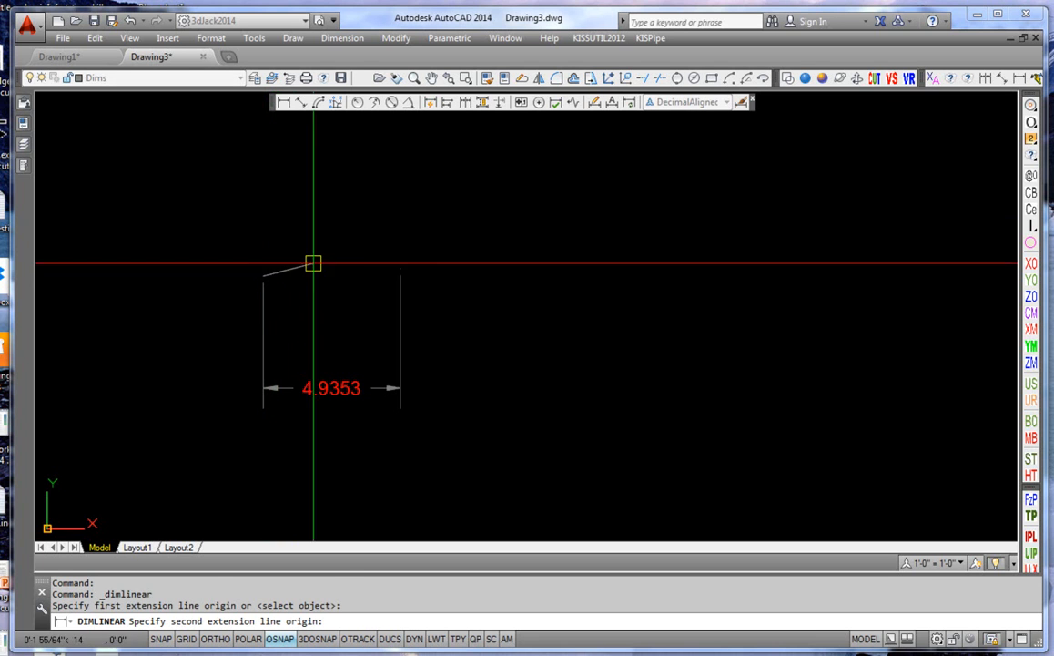
click(399, 271)
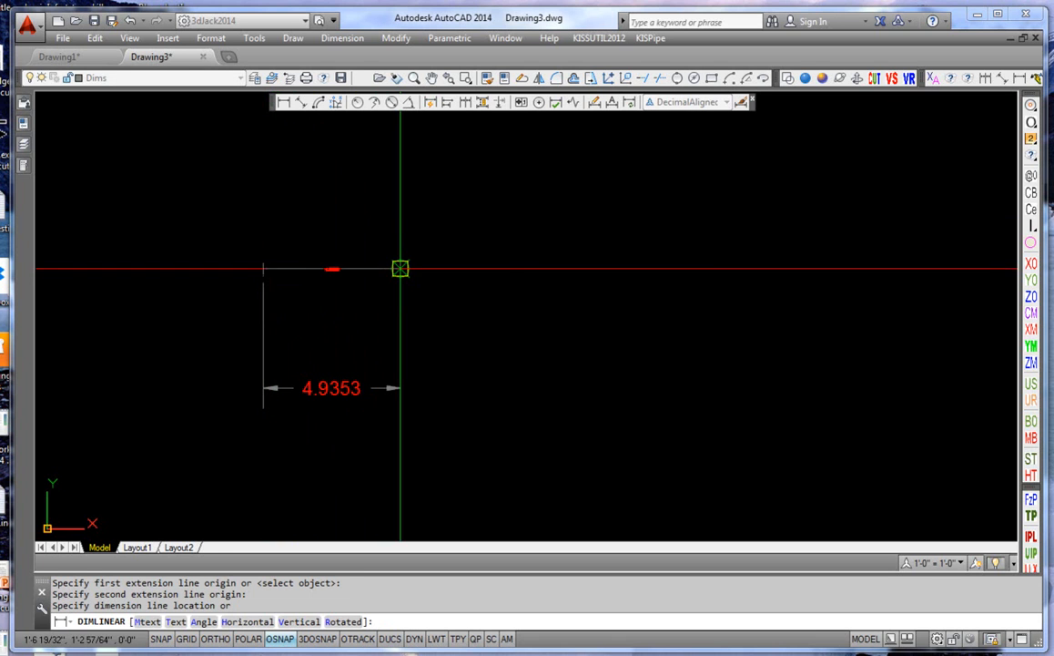
click(346, 346)
scroll(316, 342, up, 4)
scroll(316, 341, up, 2)
scroll(327, 315, down, 2)
scroll(318, 367, up, 2)
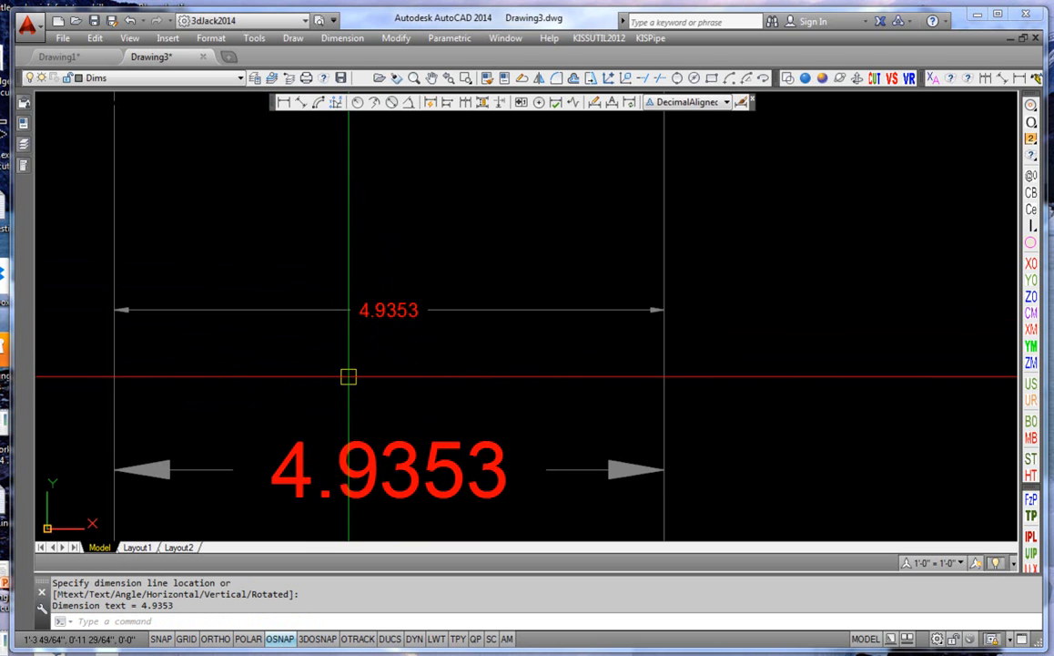
scroll(349, 377, down, 2)
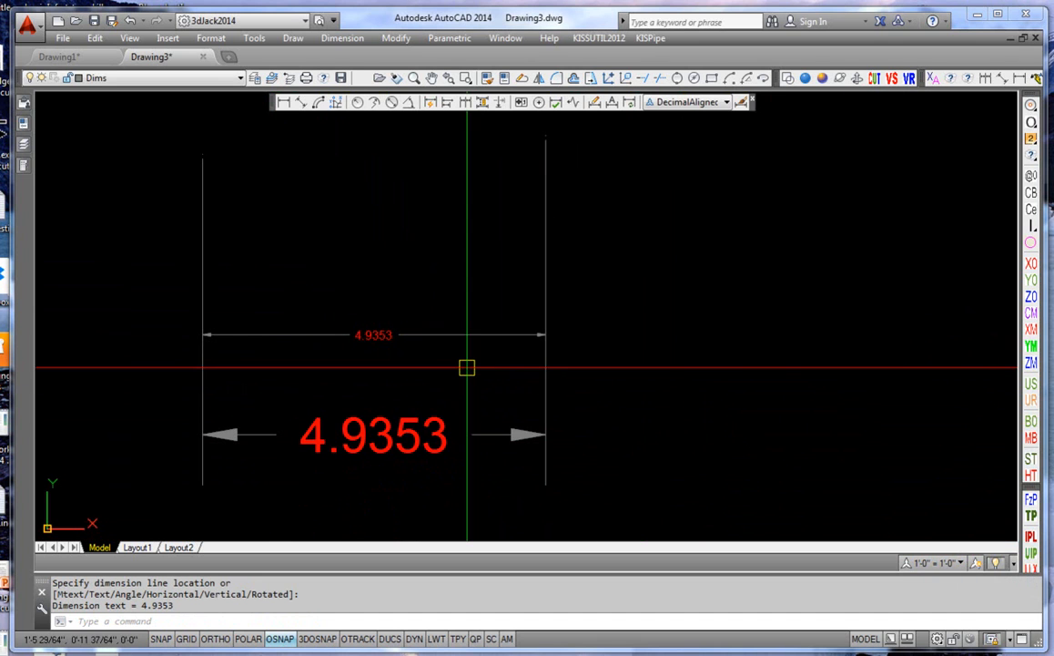
Set the annotation scale to 1" = 1'-0" and place a third linear dimension between the same points, above the other two.
click(962, 562)
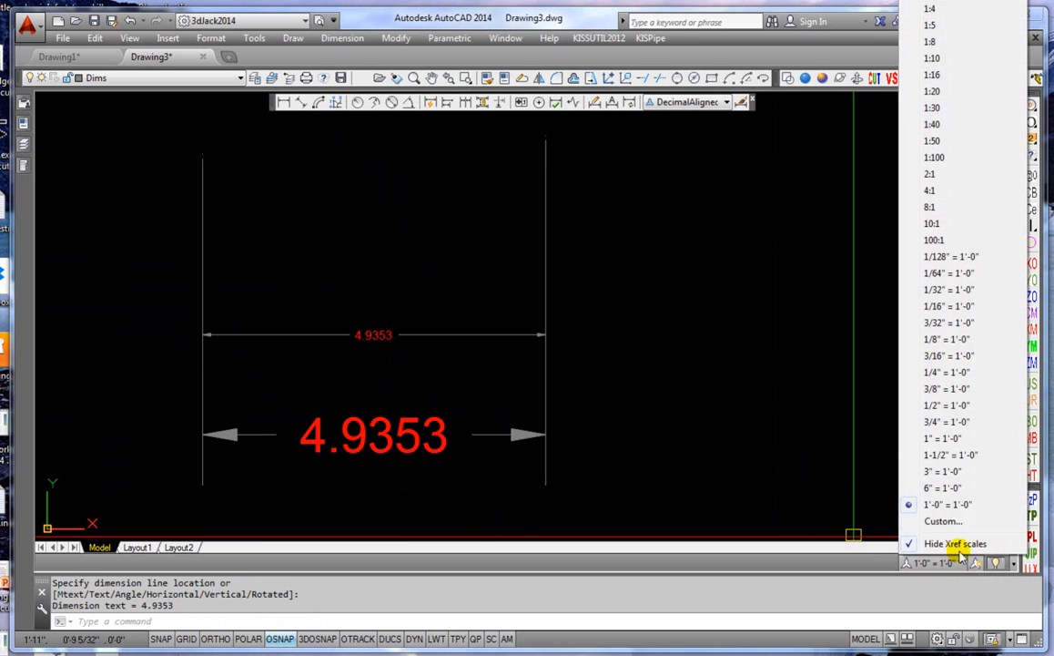
click(944, 440)
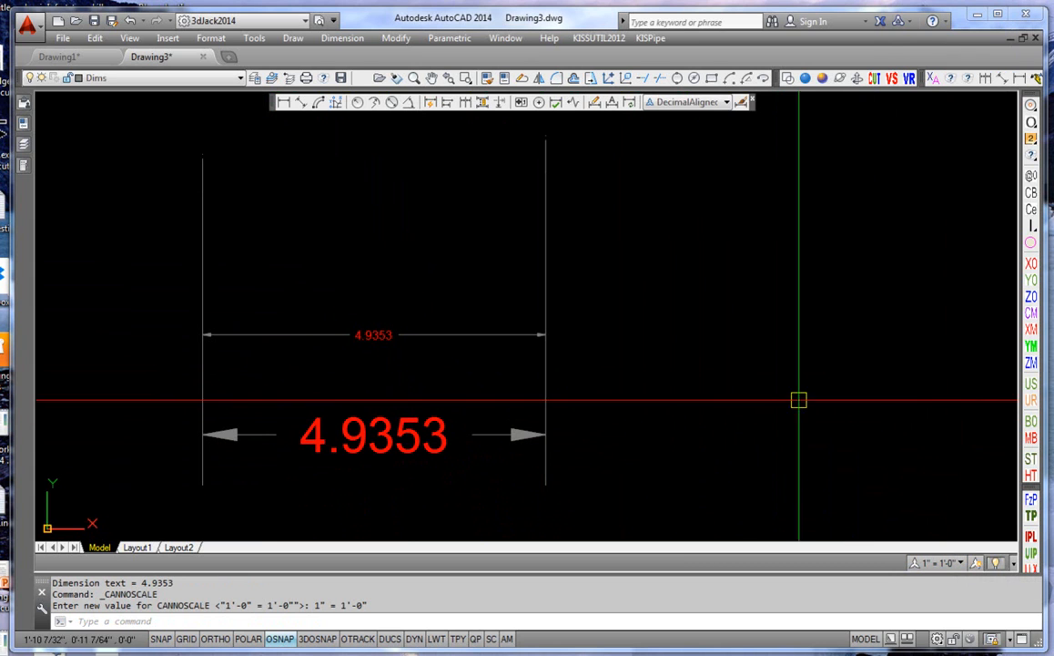
scroll(628, 407, down, 2)
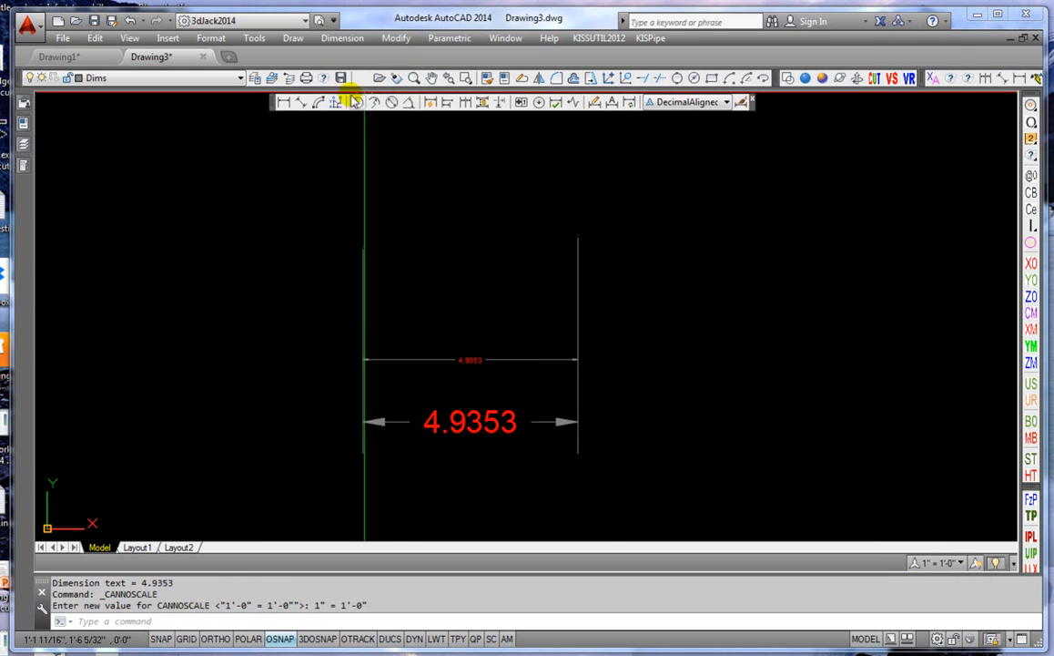
click(283, 102)
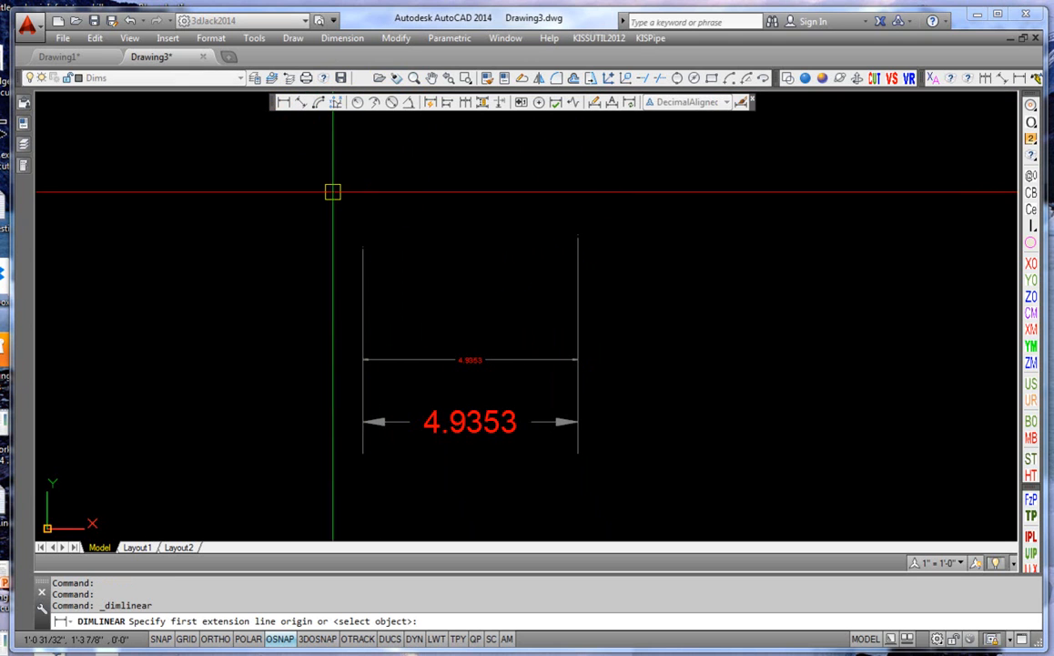
click(363, 246)
click(578, 235)
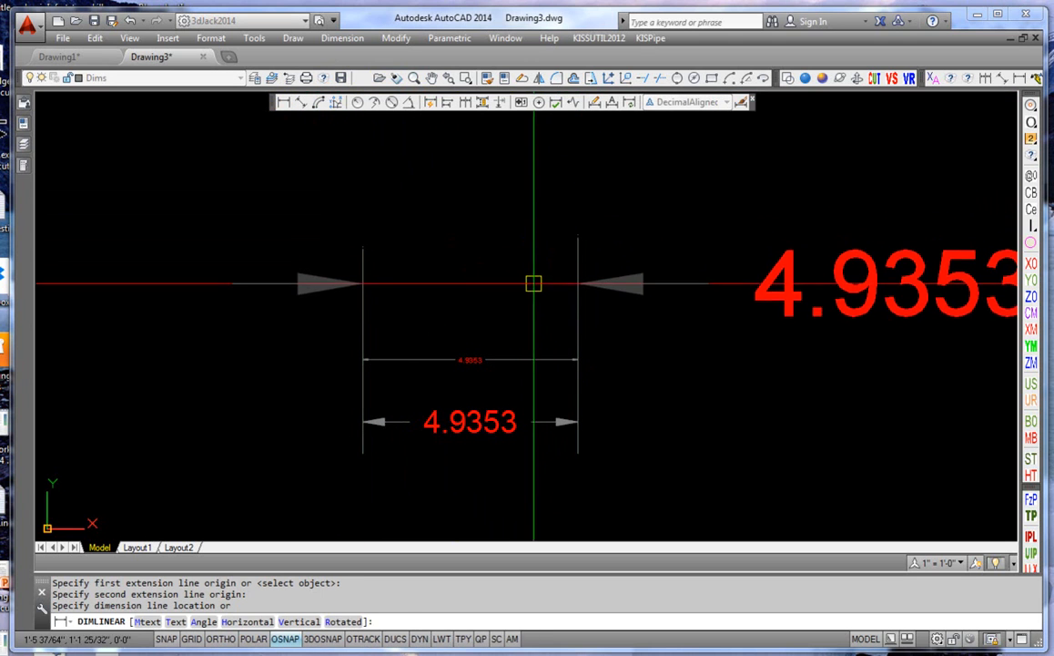
click(508, 312)
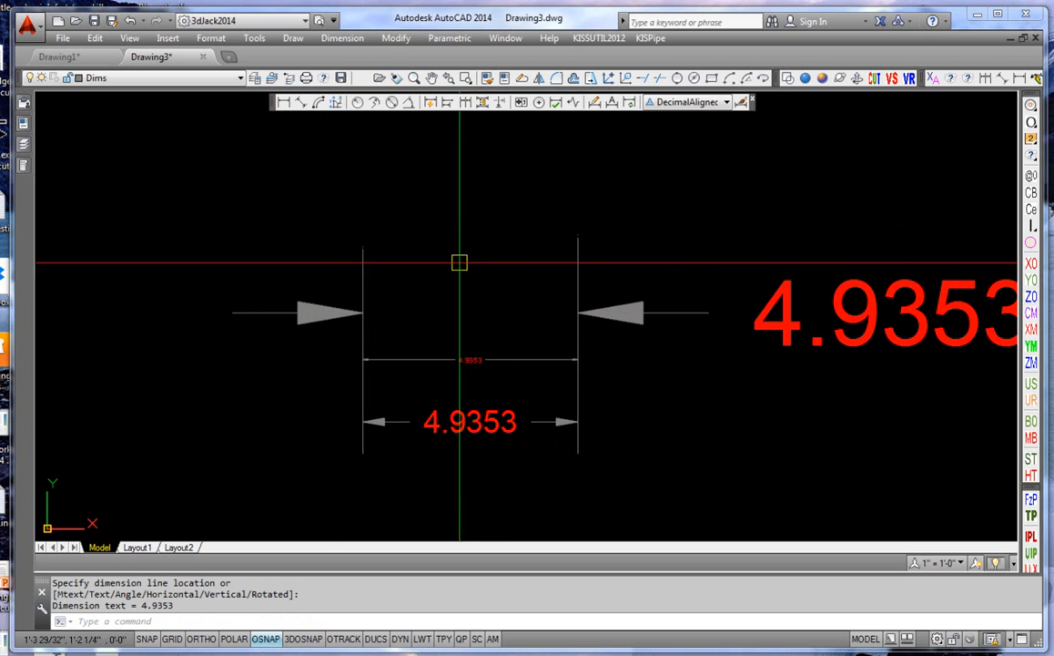
text(p)
key(Return)
drag(461, 228, 358, 217)
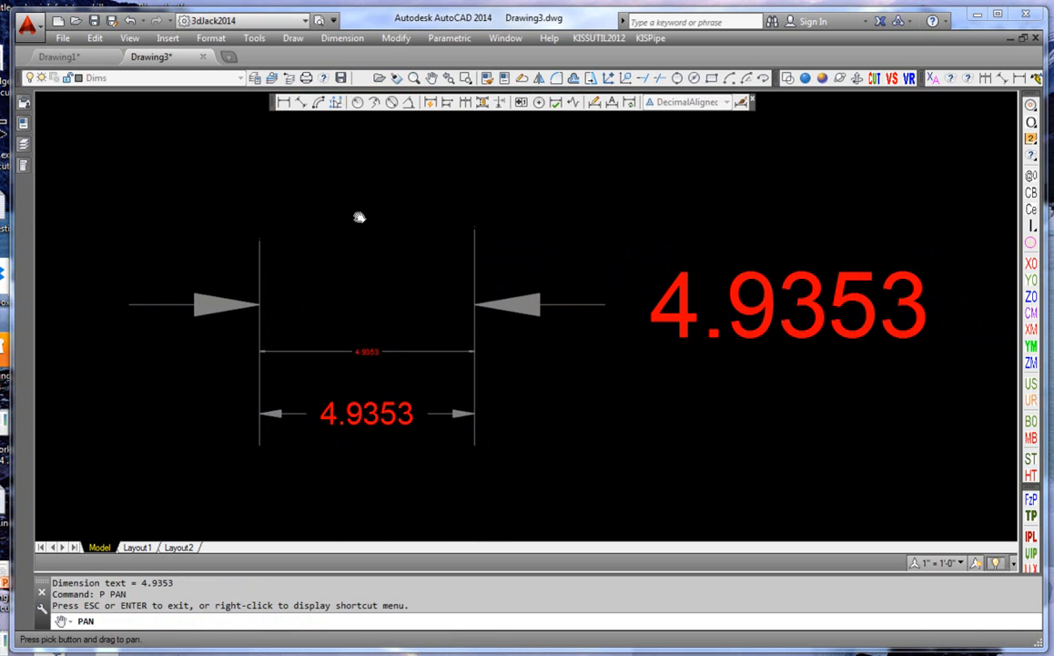
key(Escape)
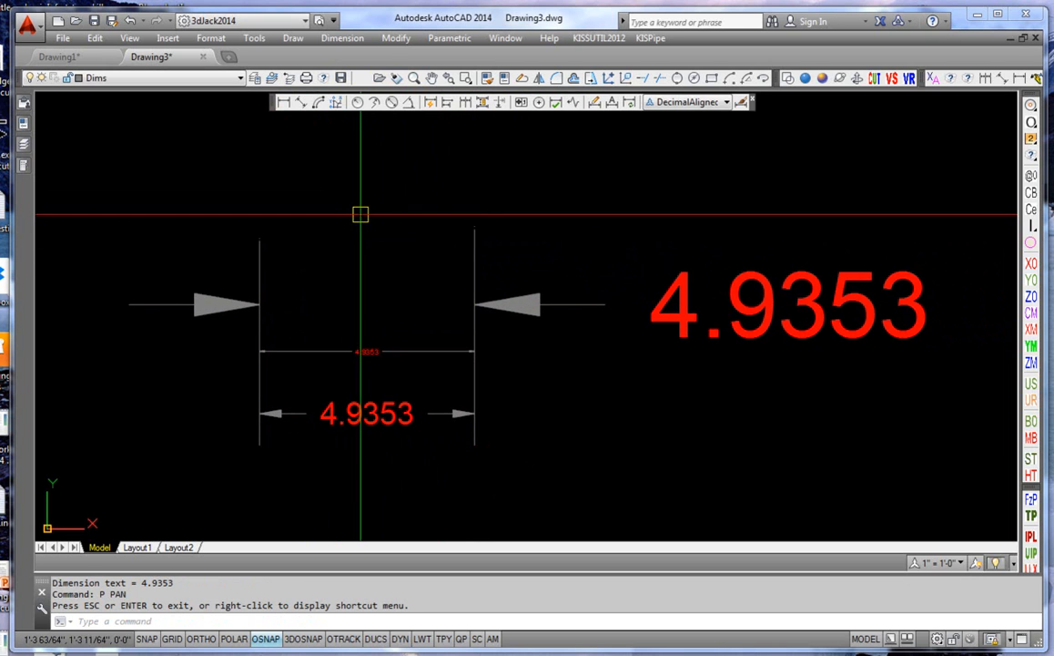
Create a new annotative dimension style named ArchHoriz, starting from DecimalAligned and used for all dimensions.
text(d)
key(Return)
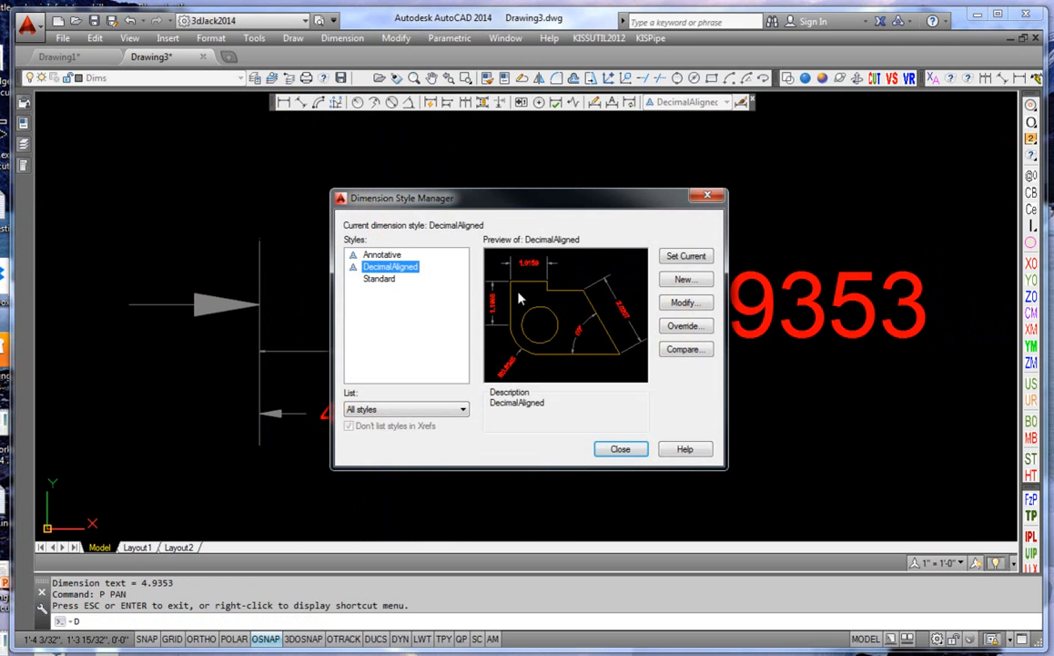
click(681, 306)
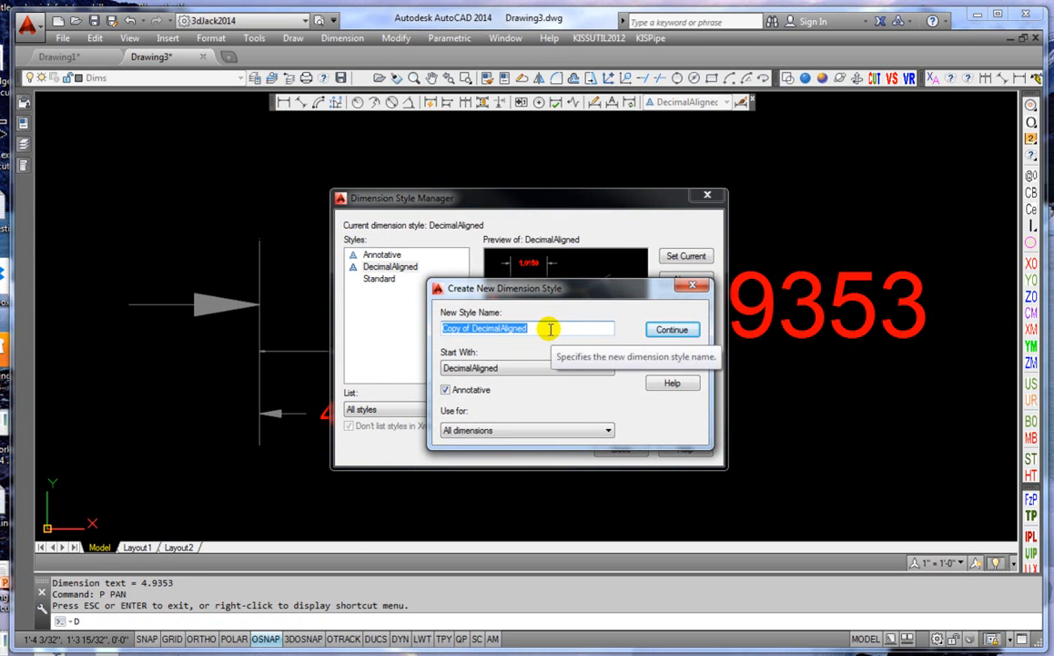
text(ArchHoriz)
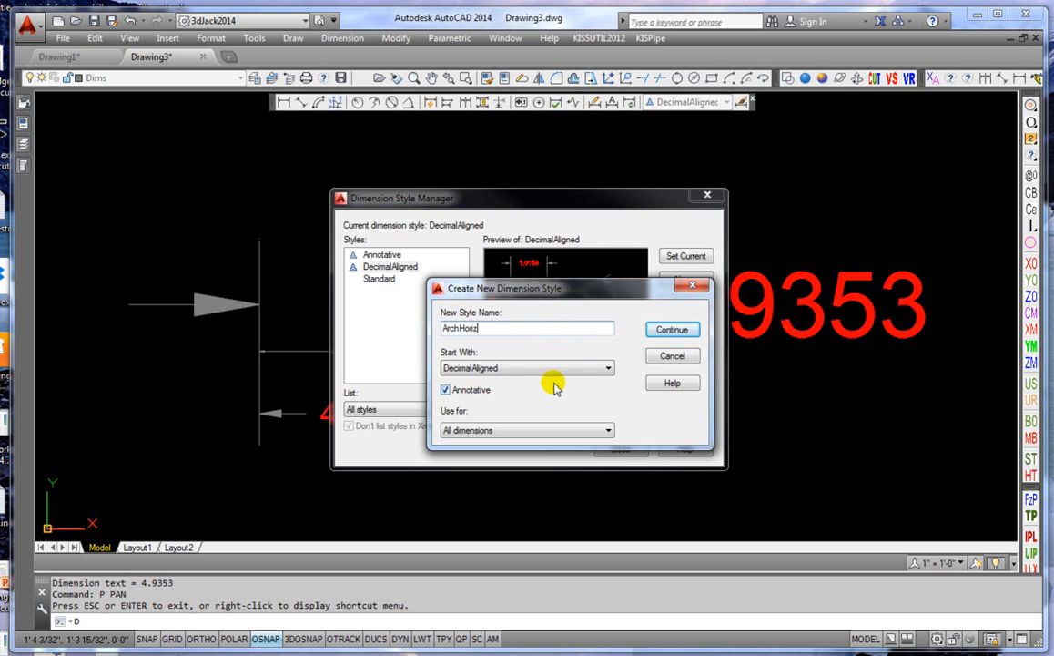
click(672, 331)
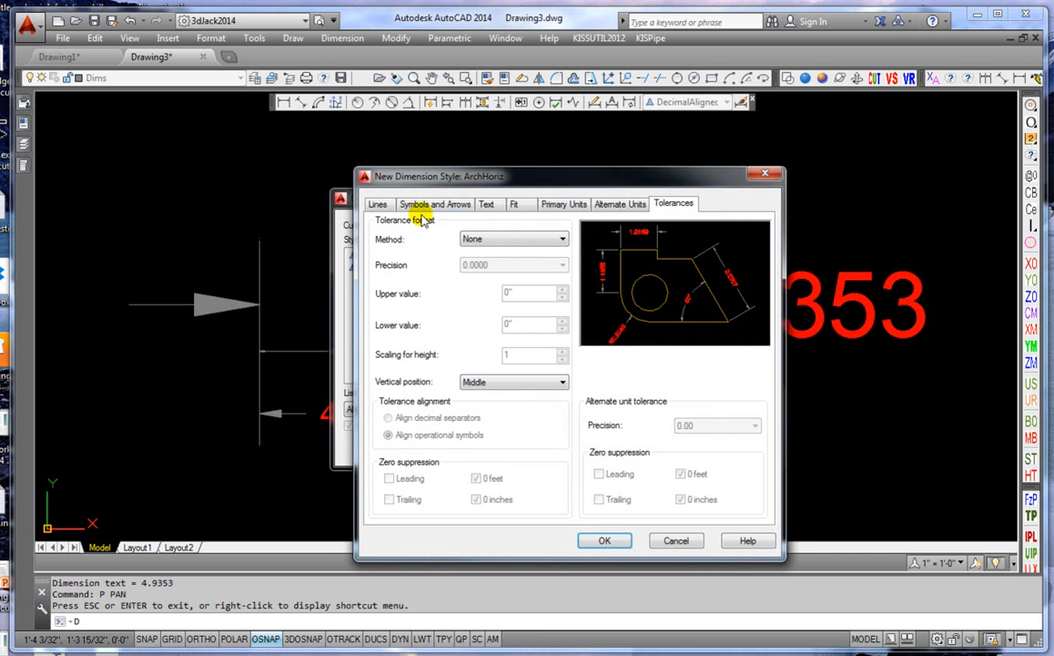
Set ArchHoriz's linear primary units to Architectural format with a precision of 0'-0 1/32".
click(379, 205)
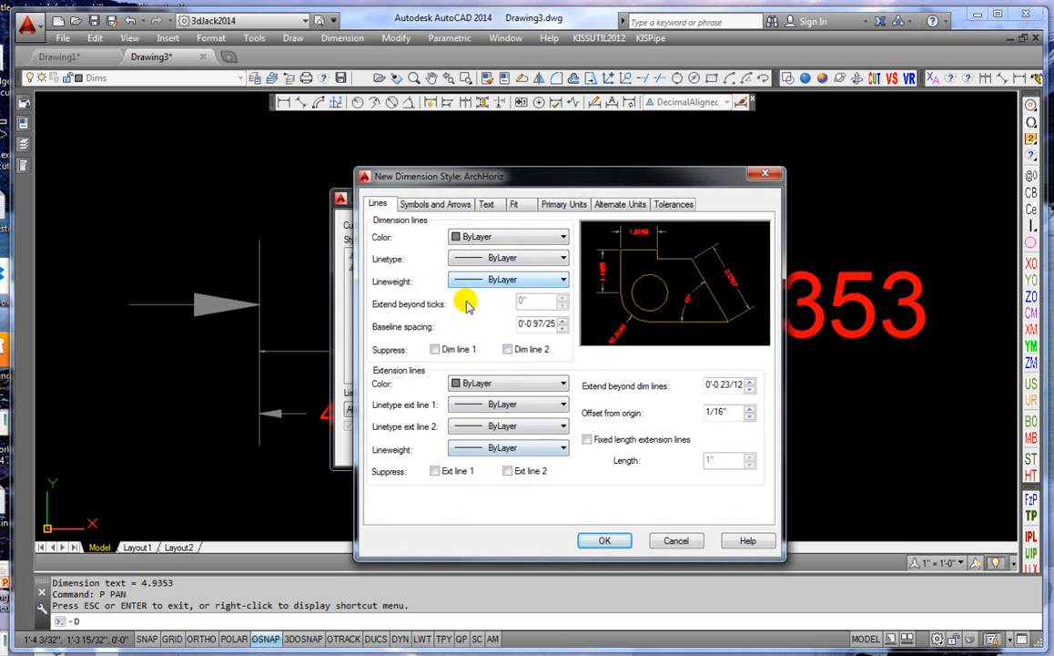
click(421, 205)
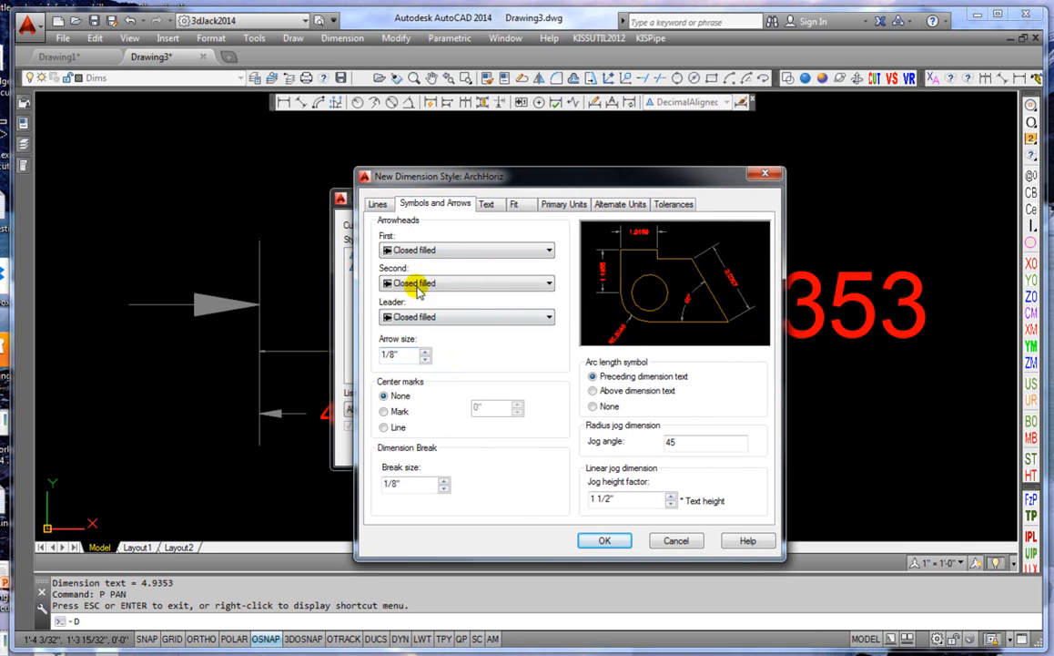
click(487, 205)
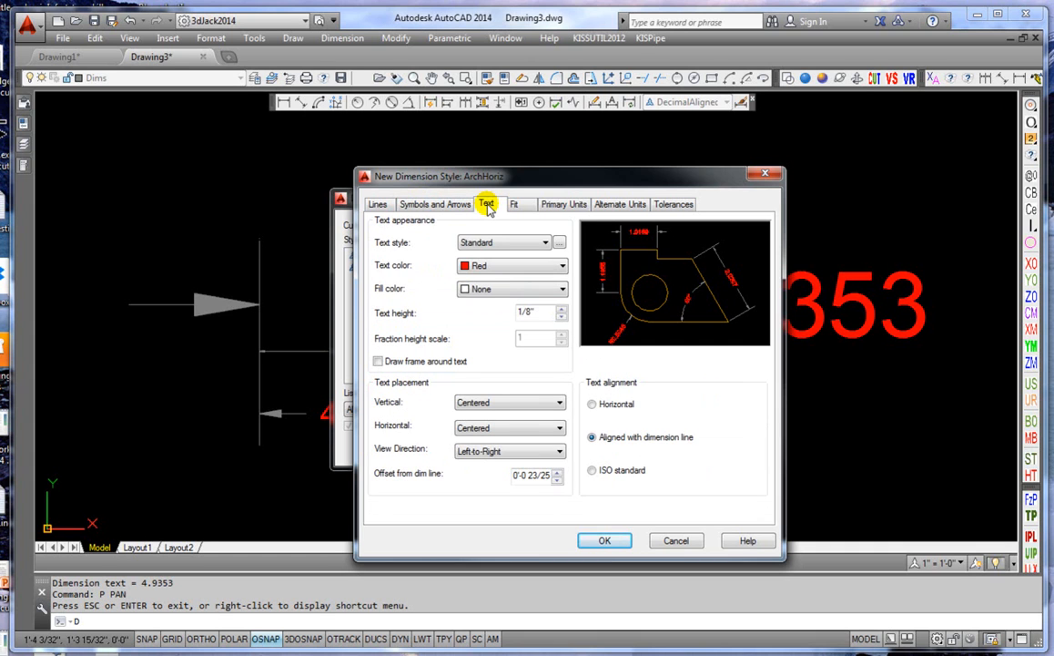
click(516, 204)
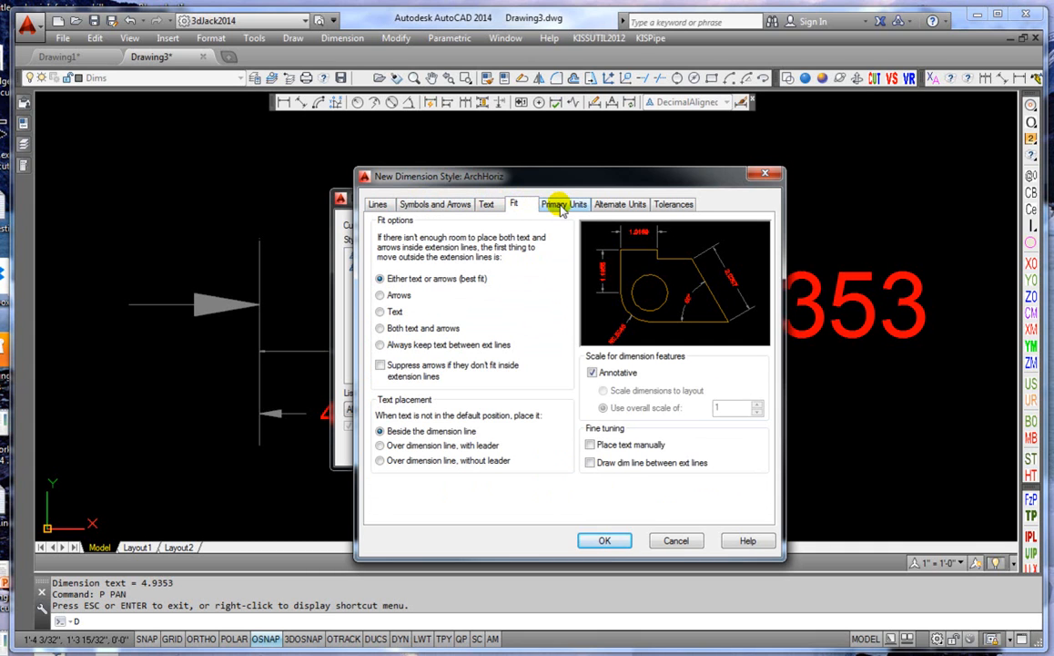
click(562, 205)
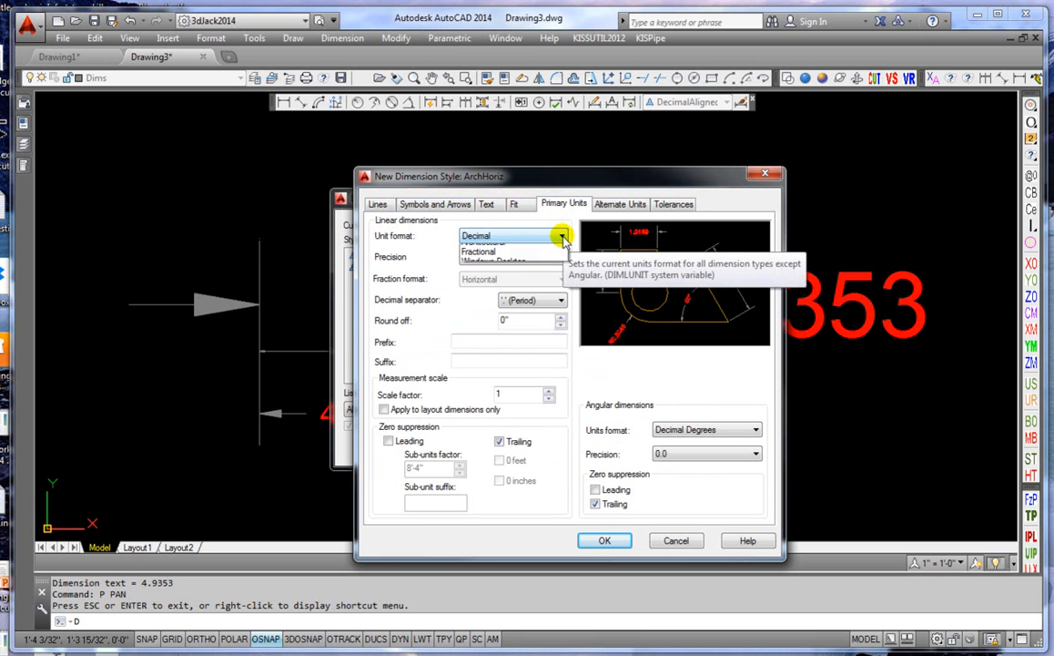
click(563, 237)
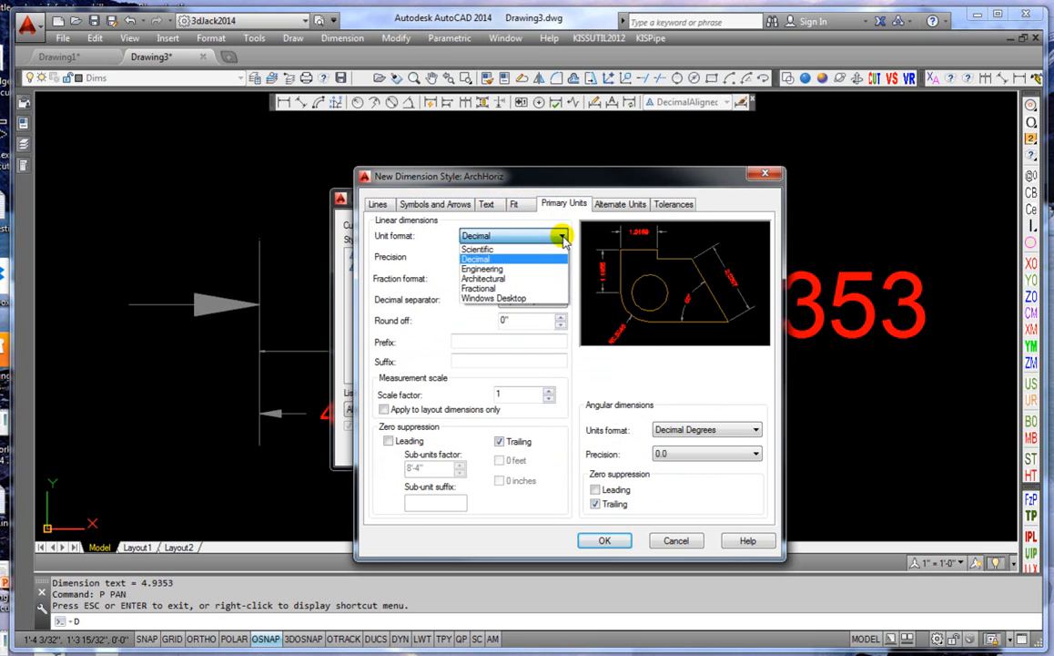
click(526, 280)
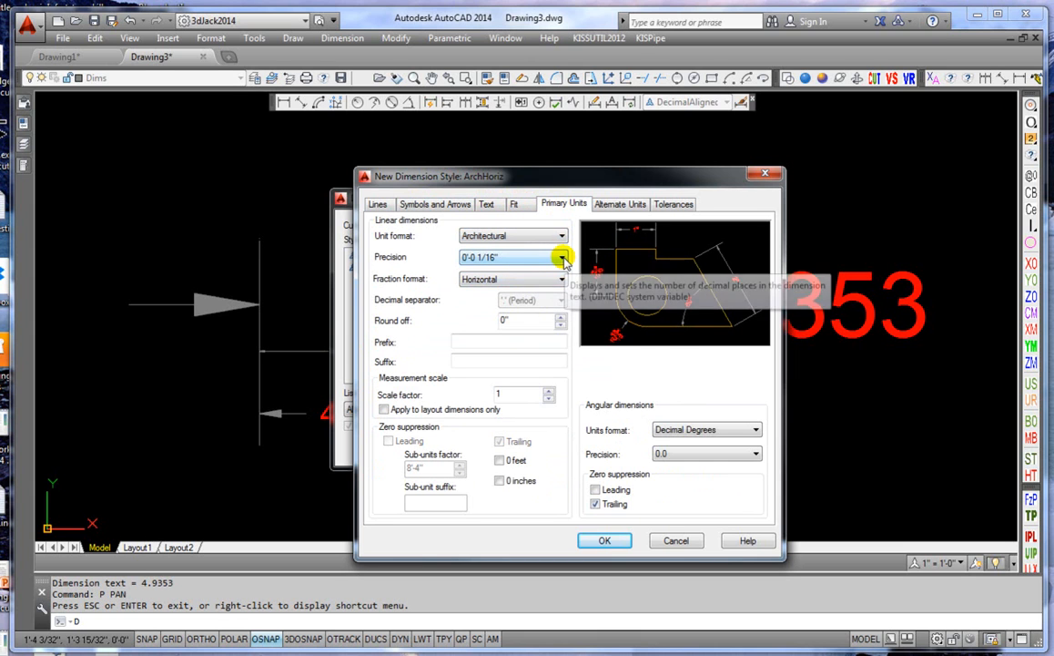
click(563, 259)
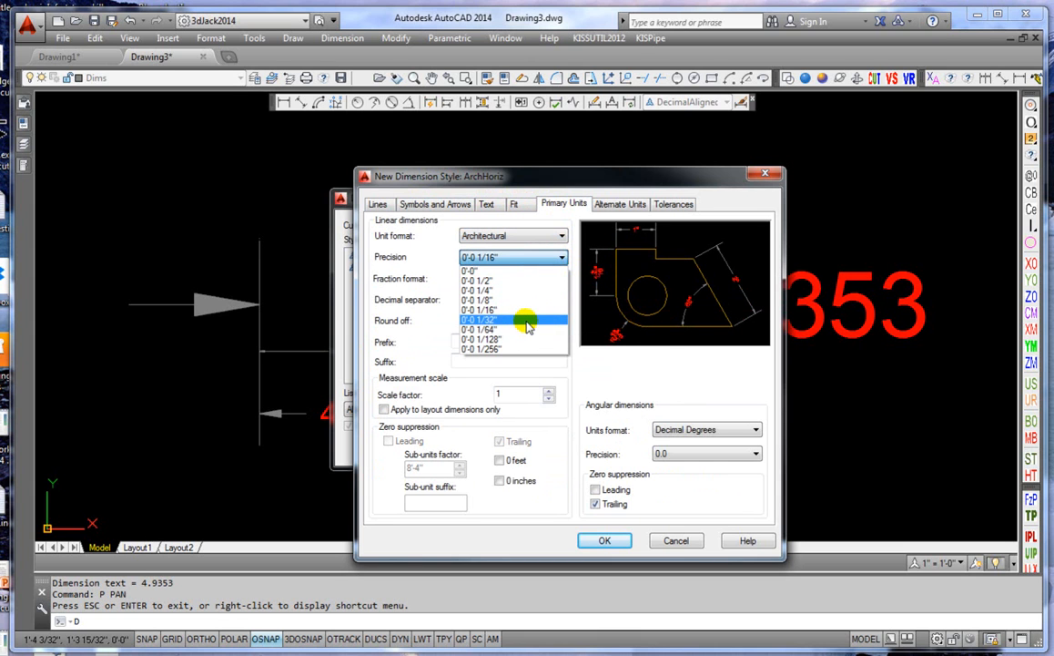
click(528, 320)
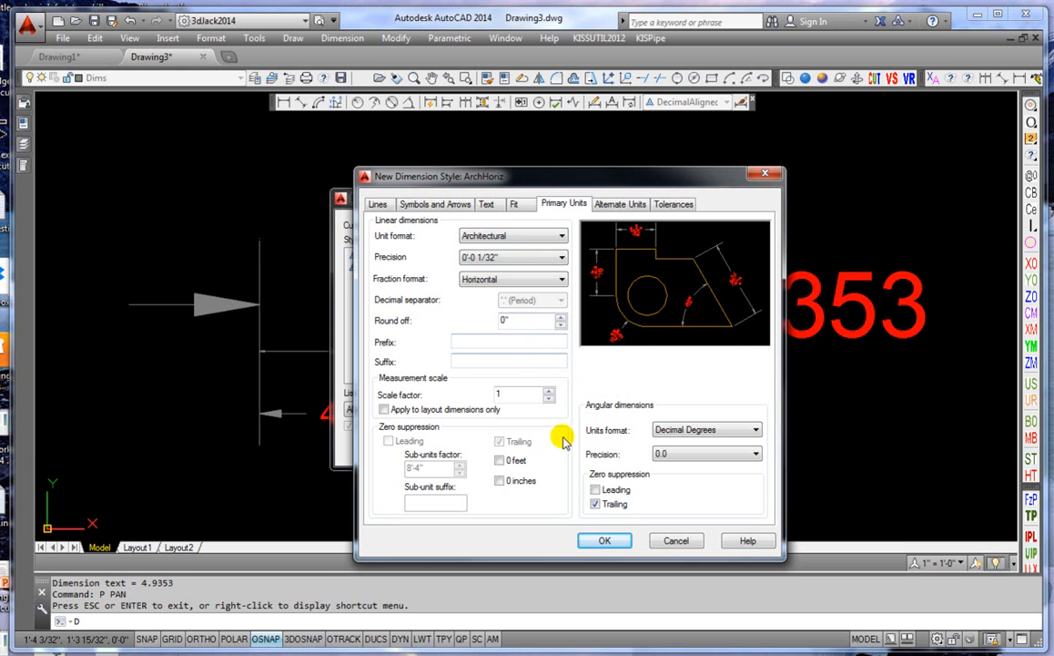
Suppress zero feet in ArchHoriz, set its text alignment to Horizontal, and save the style.
click(500, 461)
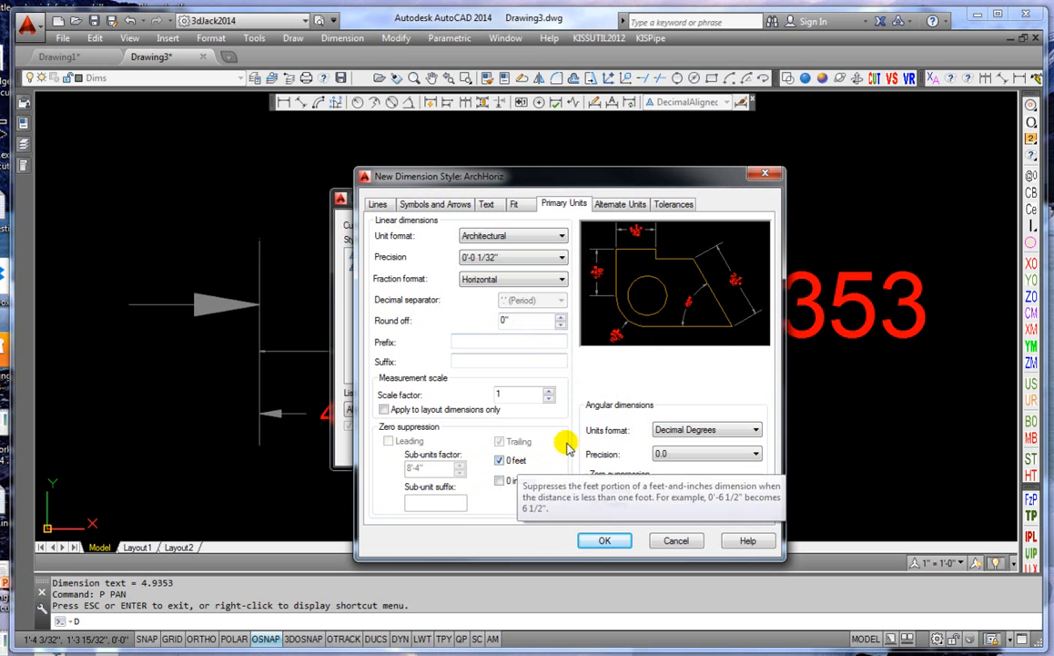
click(516, 204)
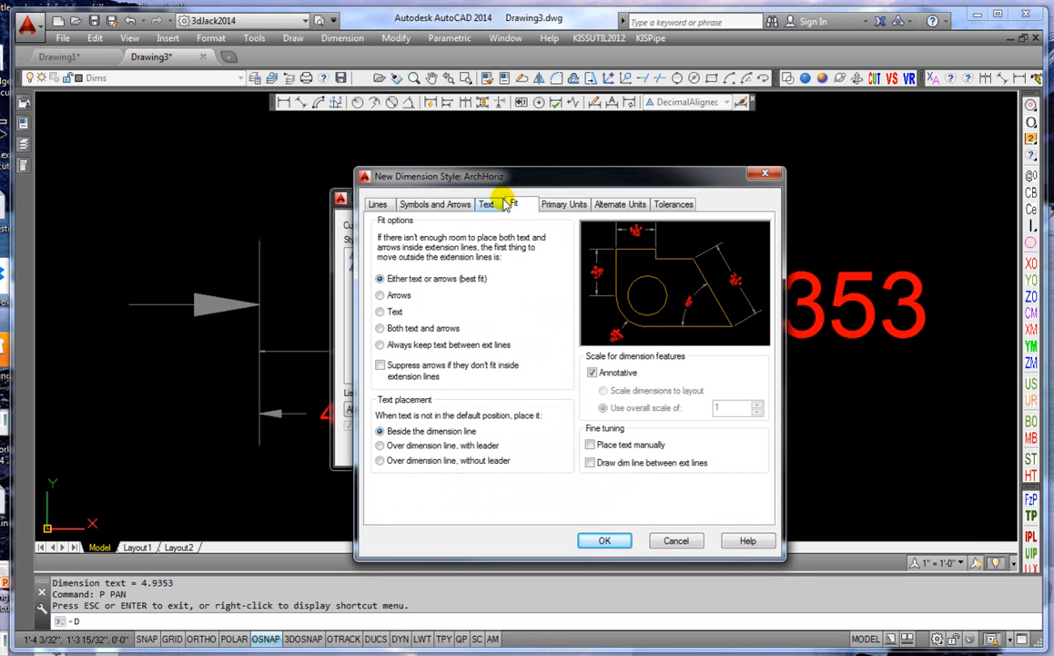
click(488, 204)
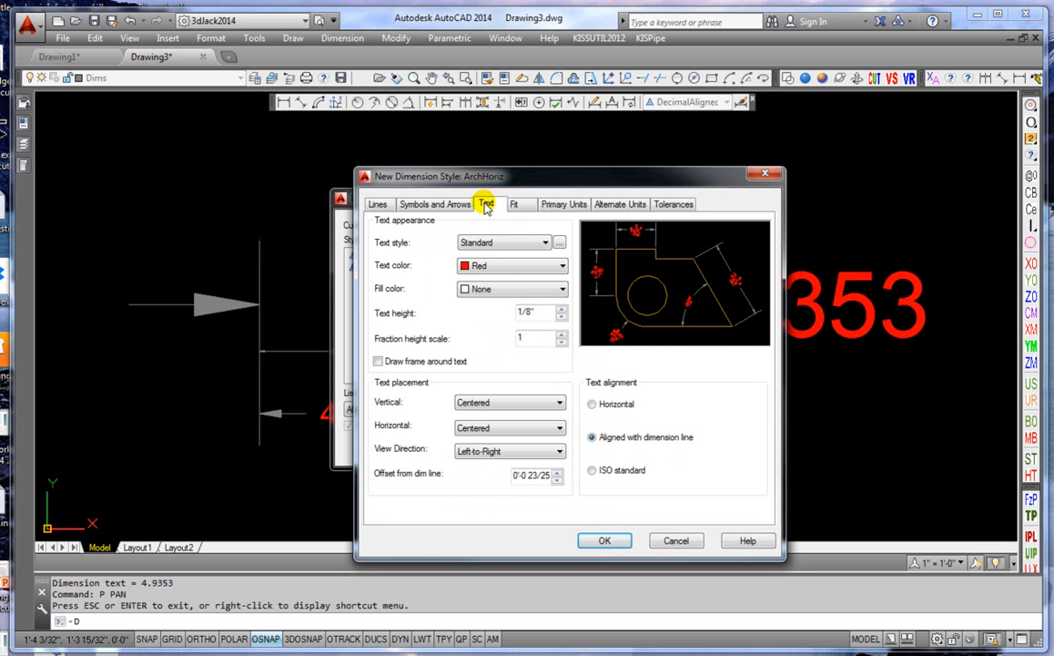
click(593, 405)
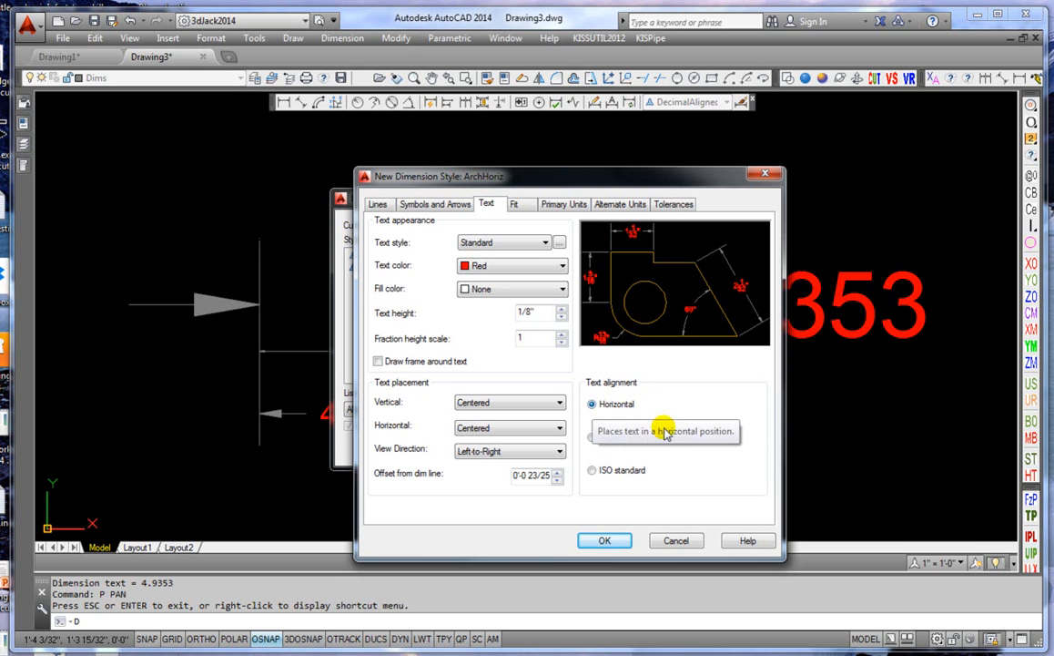
click(604, 542)
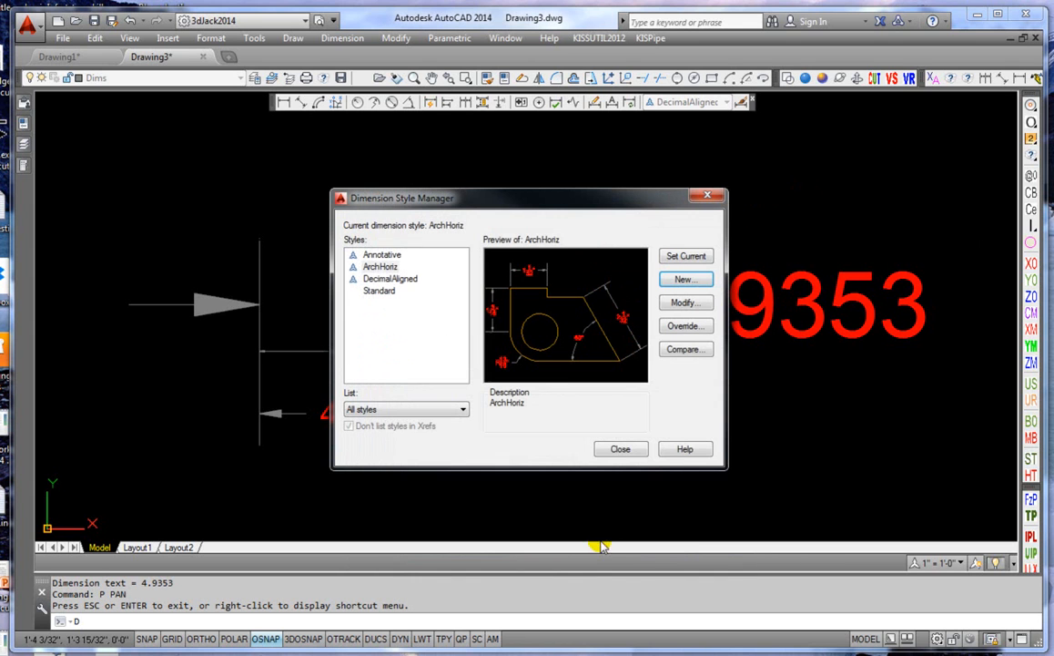
click(619, 449)
Place a linear dimension about 1'-0" long between two free points above the existing dimensions, with its dimension line below the large 4.9353 text.
scroll(182, 464, down, 3)
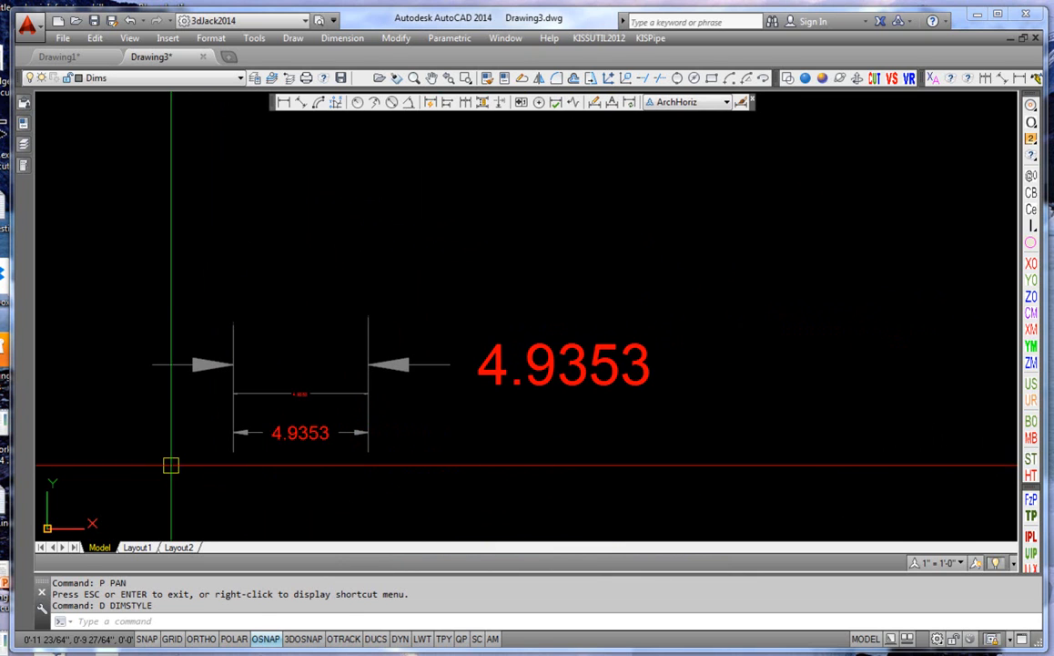
click(284, 102)
click(444, 169)
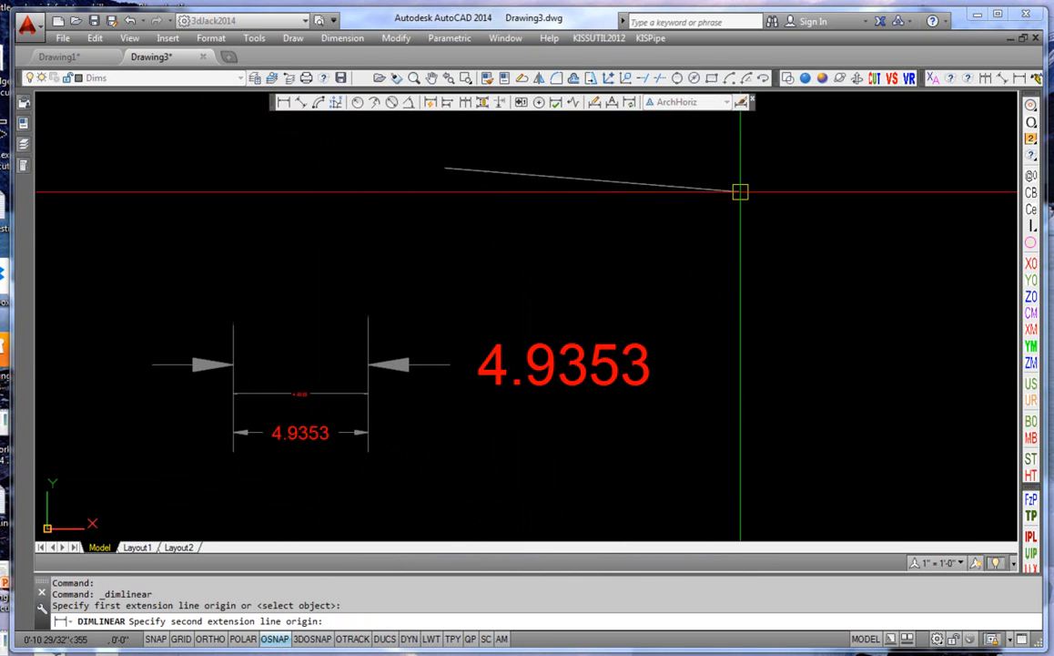
click(779, 164)
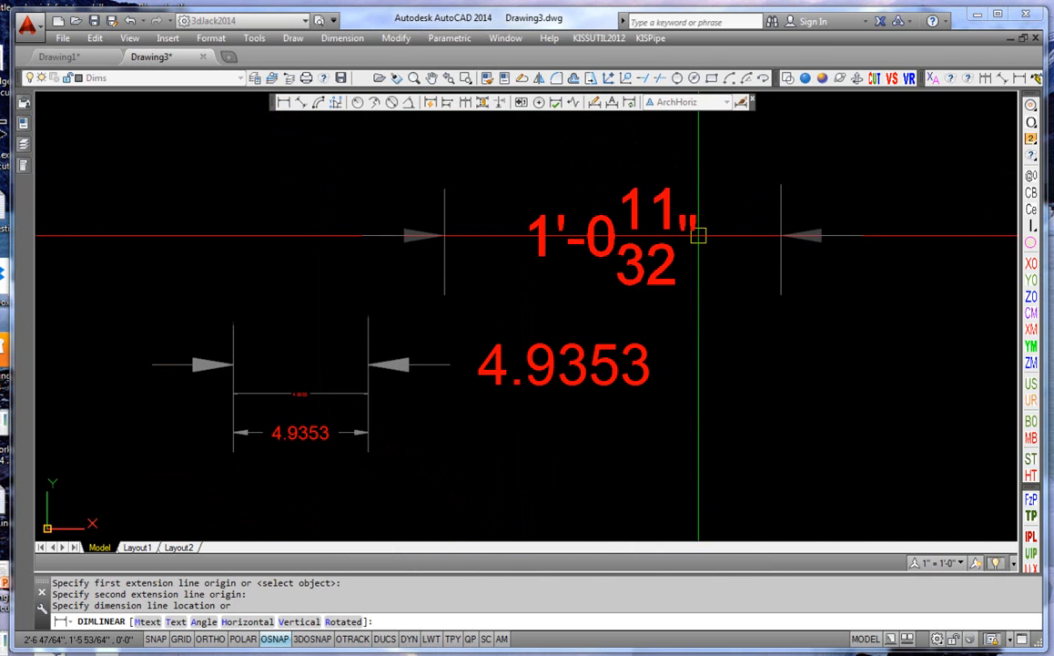
click(706, 462)
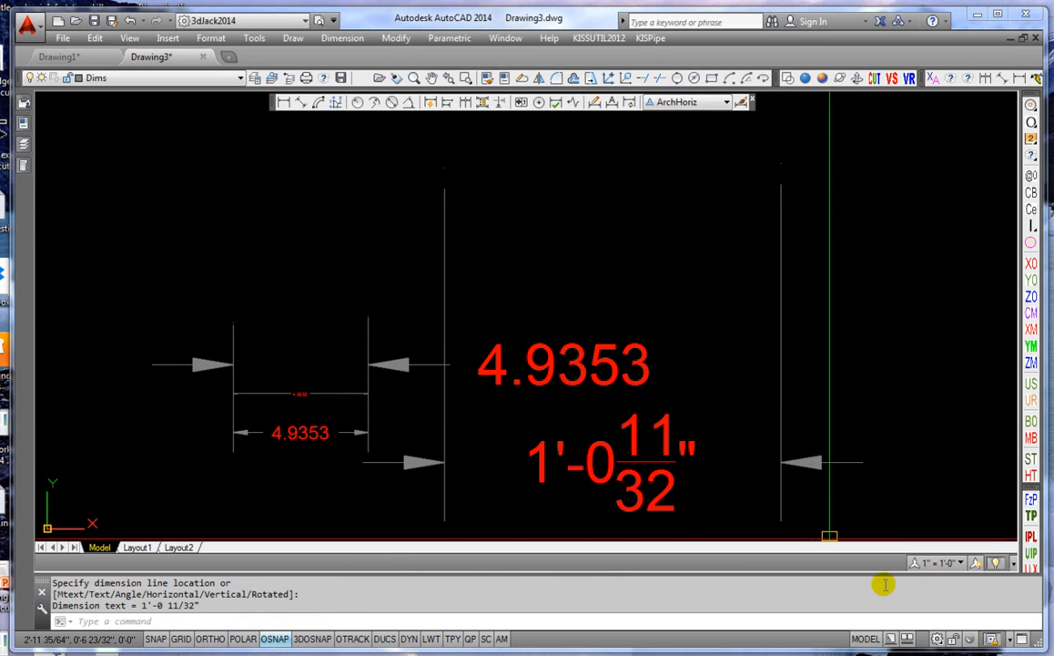
Set the annotation scale to 6" = 1'-0" and place a second ArchHoriz linear dimension between the same two points, above the first.
click(961, 562)
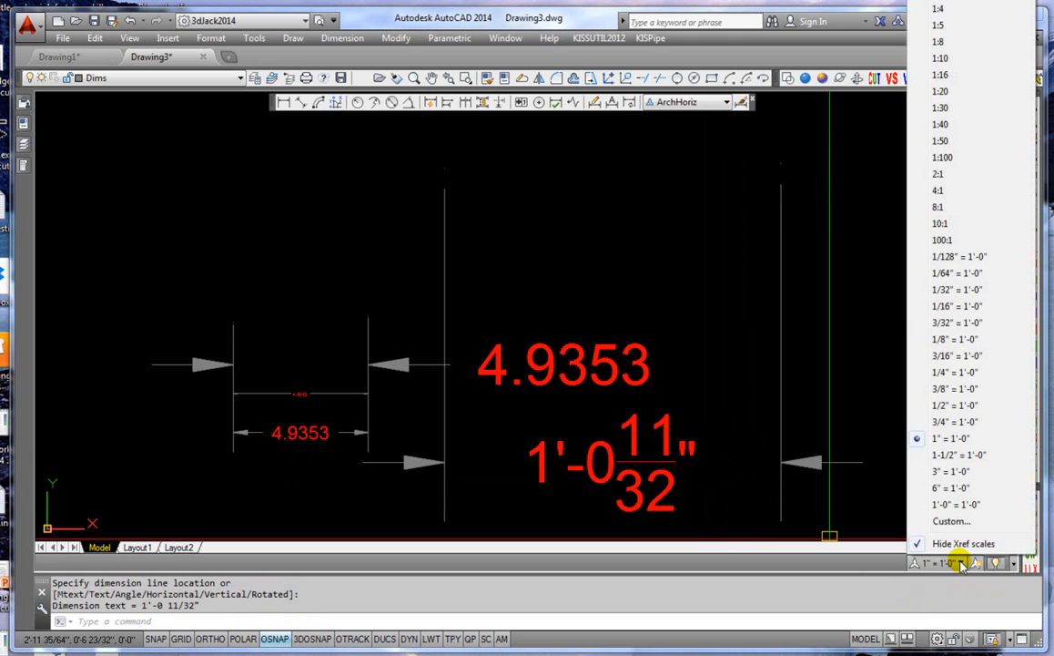
click(941, 488)
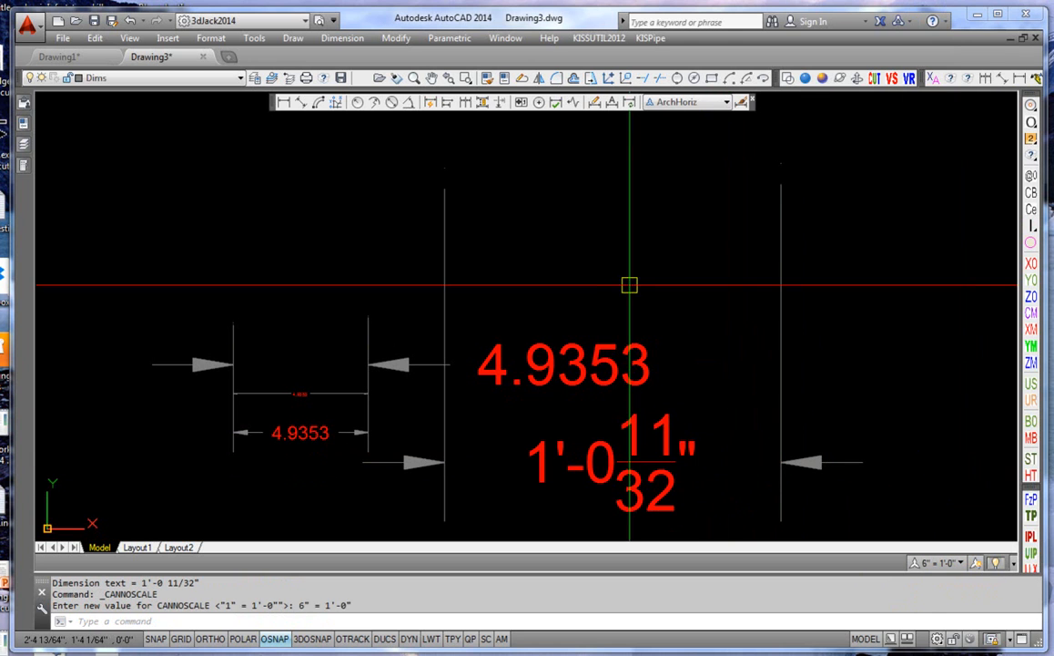
click(285, 104)
click(445, 166)
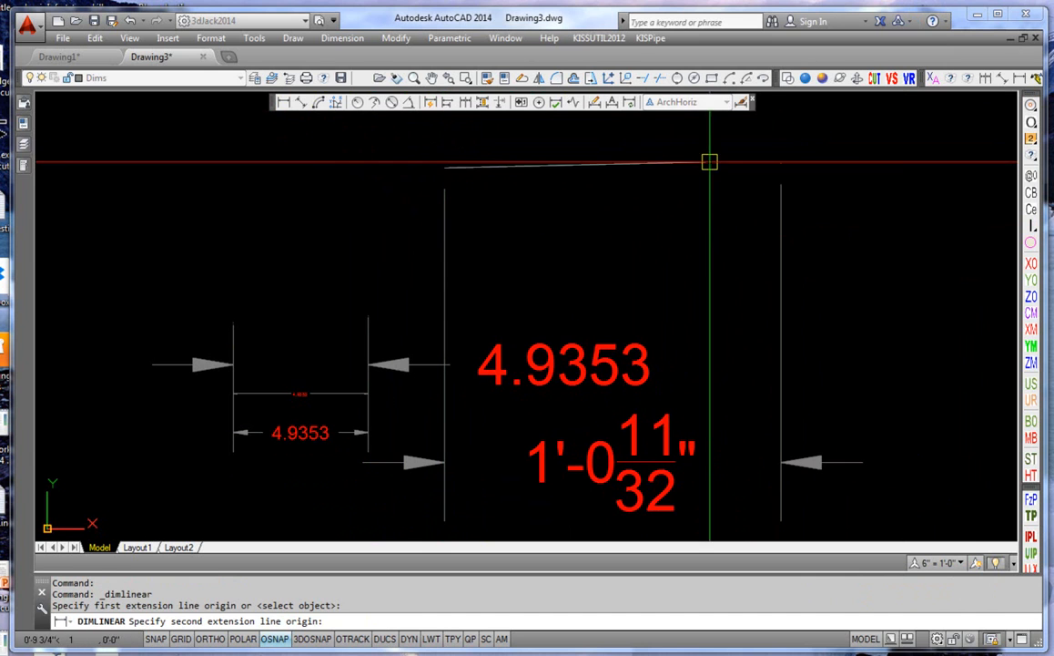
click(780, 163)
click(553, 291)
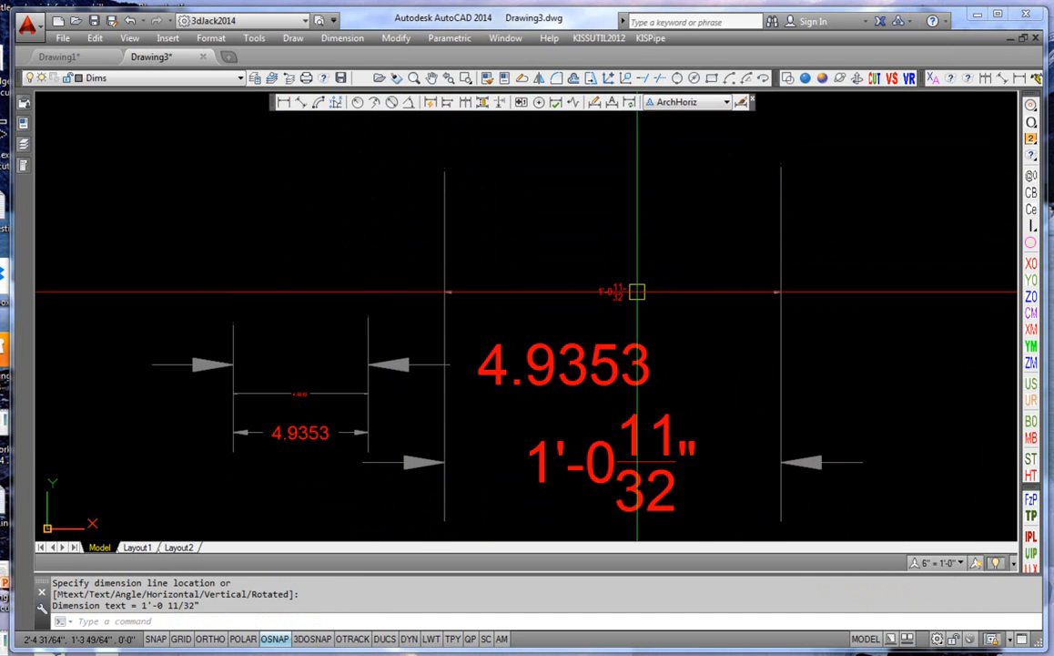